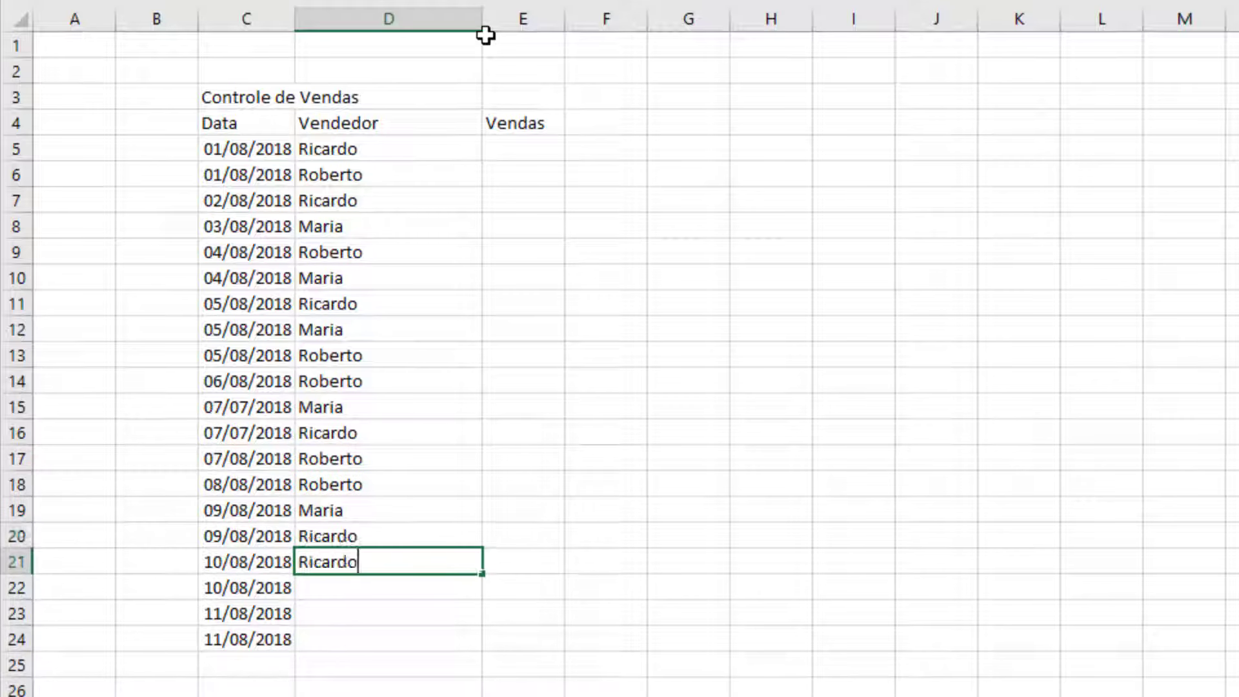
- Enter the last three salespeople's names in D22:D24 and fill E5:E24 with the sales amounts, from 1500 down to 1520
{"action": "type", "text": "Roberto Maria Roberto"}
{"action": "left_click", "coordinate": [539, 151]}
{"action": "type", "text": "1500 4522 236 1444 200 2355 2585 2125 200 215 255 3665 2147 1852 100 2558 6985 2563 4000 1520"}
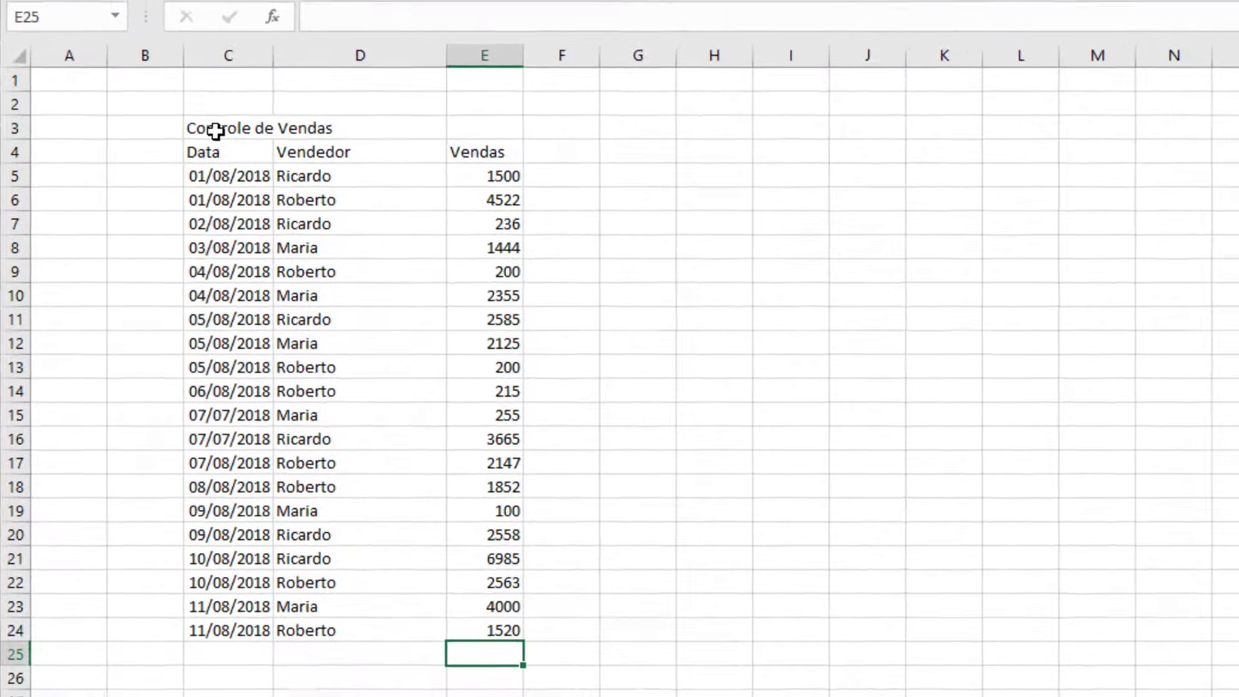
- Format the title Controle de Vendas in C3:E3 with a black fill and white bold text, merged and centered
{"action": "left_click_drag", "start_coordinate": [232, 97], "coordinate": [530, 96]}
{"action": "left_click", "coordinate": [344, 50]}
{"action": "left_click", "coordinate": [337, 111]}
{"action": "left_click", "coordinate": [377, 50]}
{"action": "left_click", "coordinate": [360, 111]}
{"action": "left_click", "coordinate": [202, 50]}
{"action": "left_click", "coordinate": [567, 52]}
- Widen columns C to E and center the dates in C5:C24 and the sales amounts in E5:E24
{"action": "left_click_drag", "start_coordinate": [222, 138], "coordinate": [244, 139]}
{"action": "left_click_drag", "start_coordinate": [383, 139], "coordinate": [636, 142]}
{"action": "left_click_drag", "start_coordinate": [202, 242], "coordinate": [197, 608]}
{"action": "left_click", "coordinate": [423, 52]}
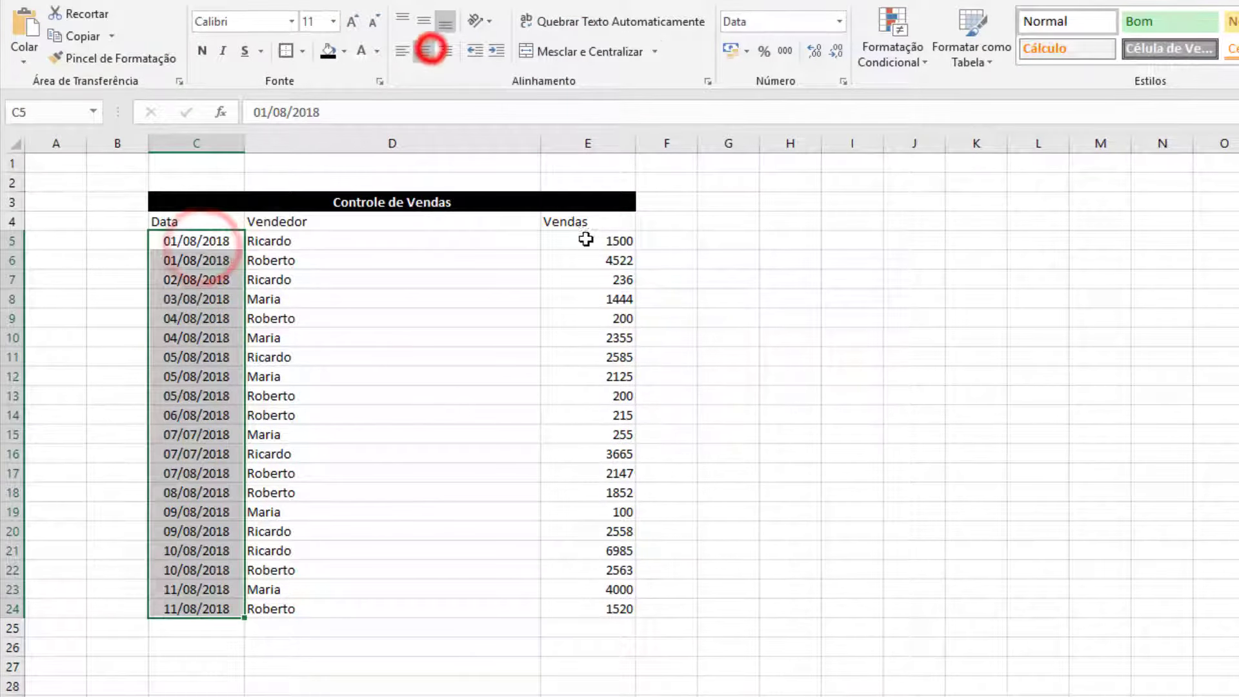
{"action": "left_click_drag", "start_coordinate": [587, 241], "coordinate": [587, 609]}
{"action": "left_click", "coordinate": [424, 52]}
- Make the header row C4:E4 bold and centered with a light gray fill
{"action": "left_click_drag", "start_coordinate": [185, 226], "coordinate": [587, 222]}
{"action": "left_click", "coordinate": [202, 50]}
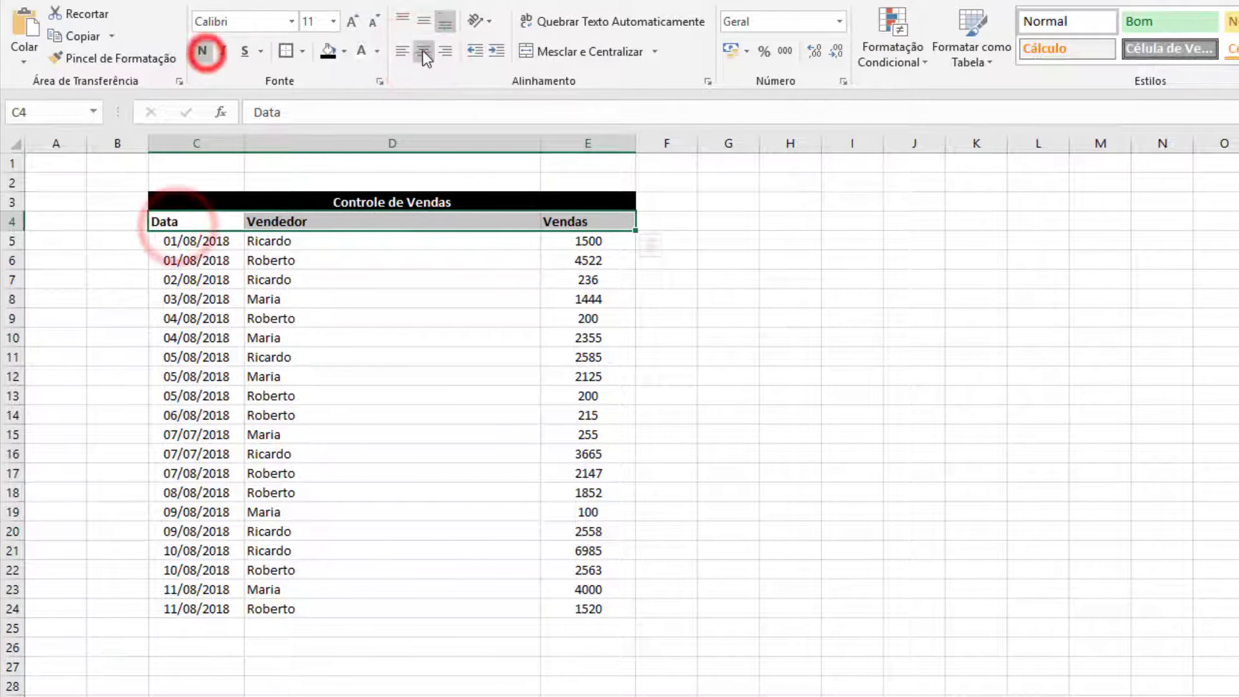
{"action": "left_click", "coordinate": [423, 51]}
{"action": "left_click", "coordinate": [344, 50]}
{"action": "left_click", "coordinate": [326, 123]}
- Apply all borders and thick outside borders to the sales table C3:E24
{"action": "left_click_drag", "start_coordinate": [307, 198], "coordinate": [587, 608]}
{"action": "left_click", "coordinate": [302, 51]}
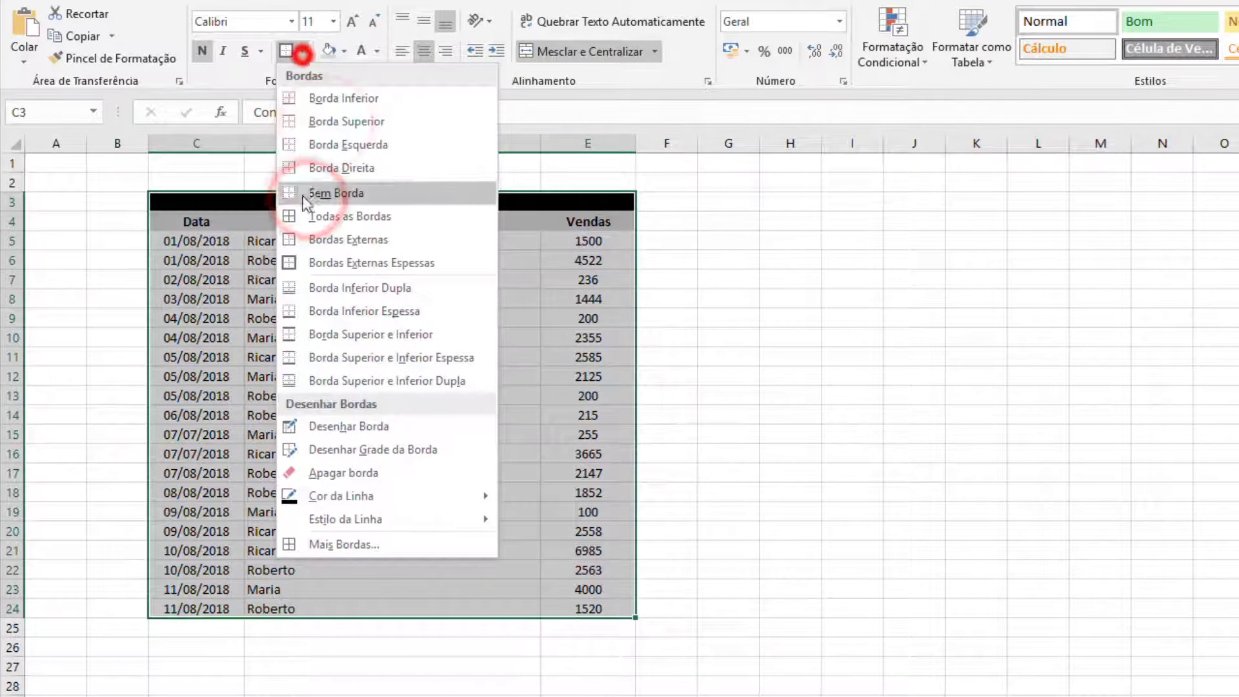
{"action": "left_click", "coordinate": [304, 212]}
{"action": "left_click", "coordinate": [302, 50]}
{"action": "left_click", "coordinate": [325, 261]}
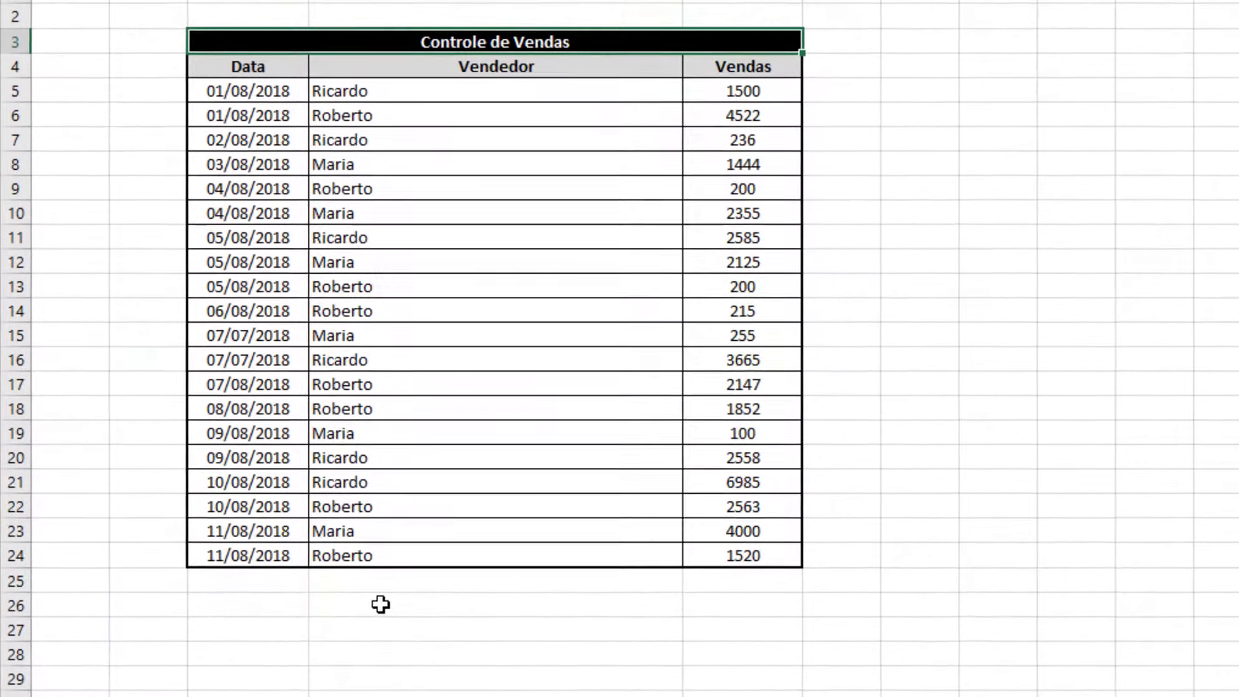
- List each of the three salespeople's names once below the table in D26:D28
{"action": "left_click", "coordinate": [301, 649]}
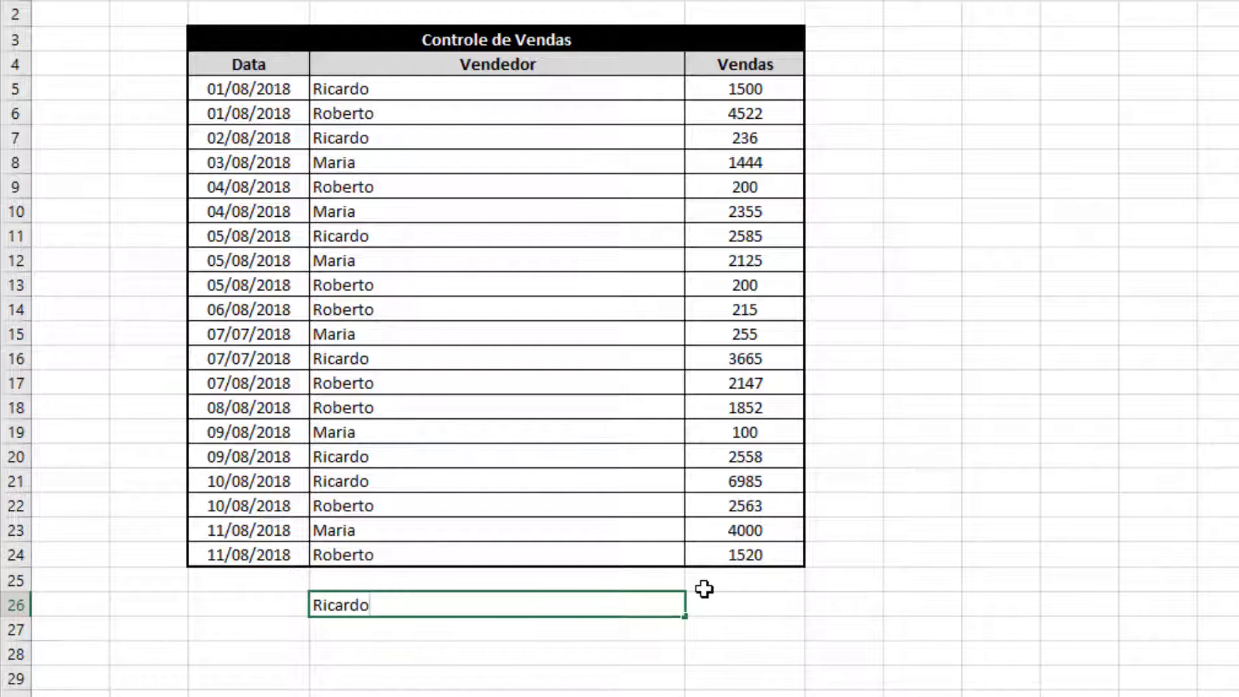
{"action": "key", "text": "Return"}
{"action": "type", "text": "Robert"}
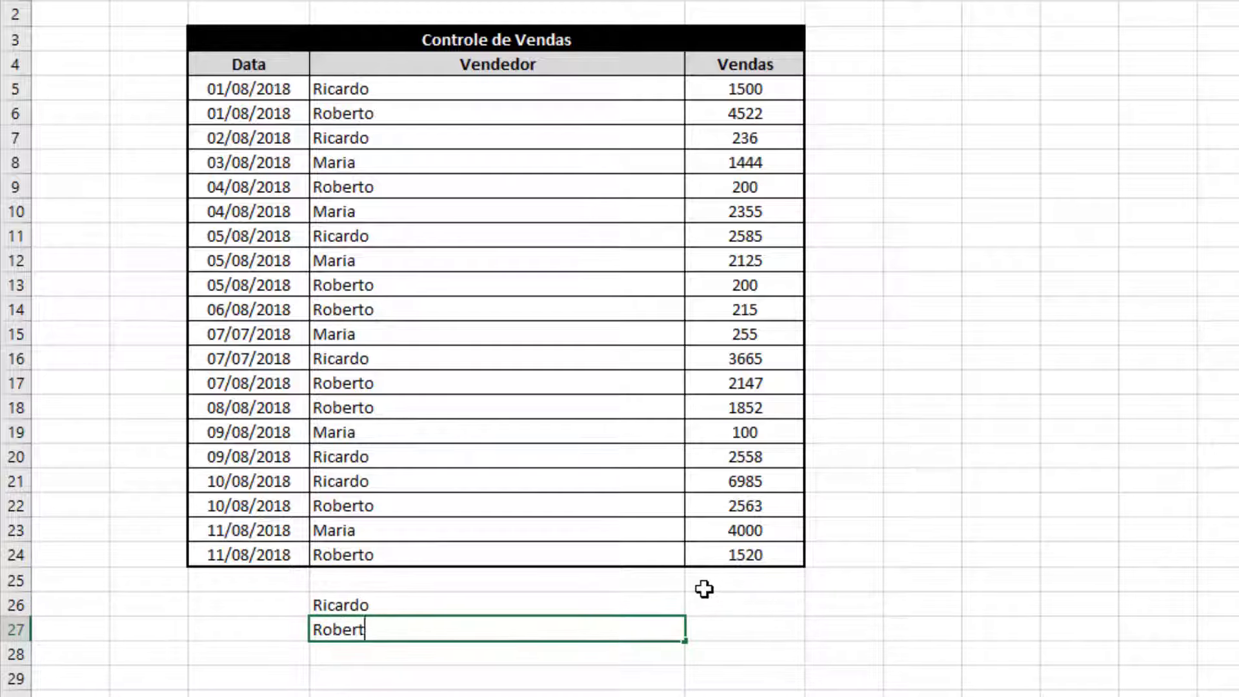
{"action": "type", "text": "o"}
{"action": "key", "text": "Return"}
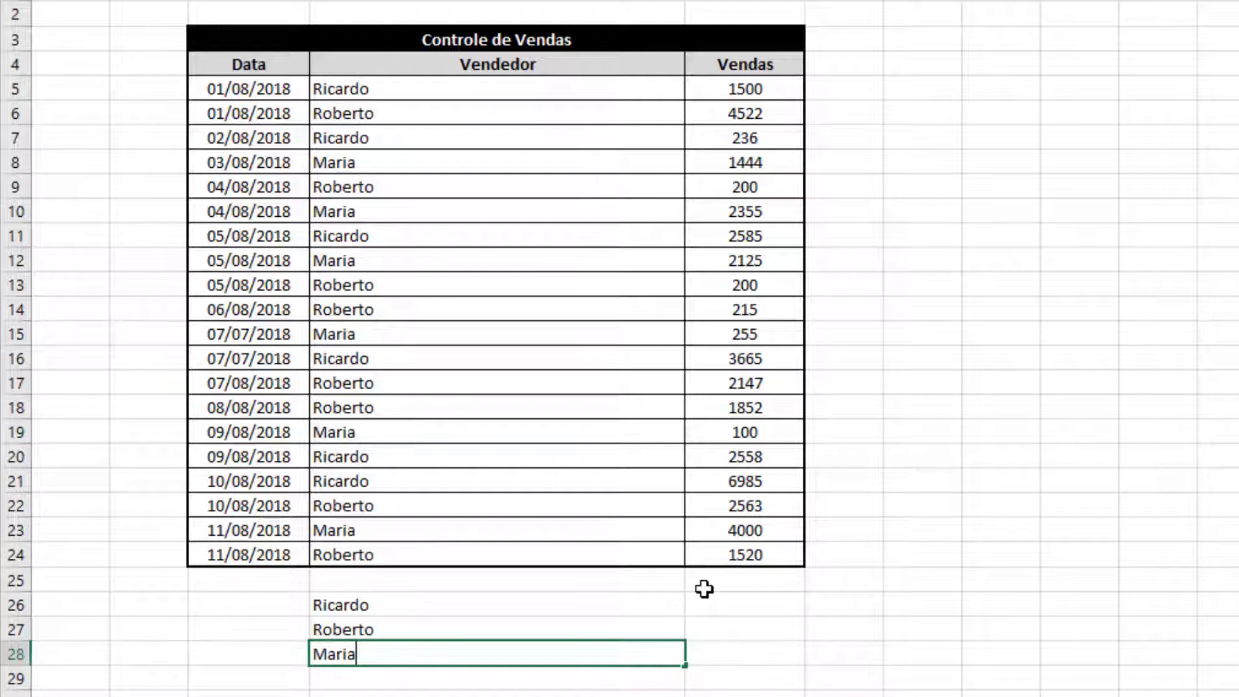
{"action": "key", "text": "Return"}
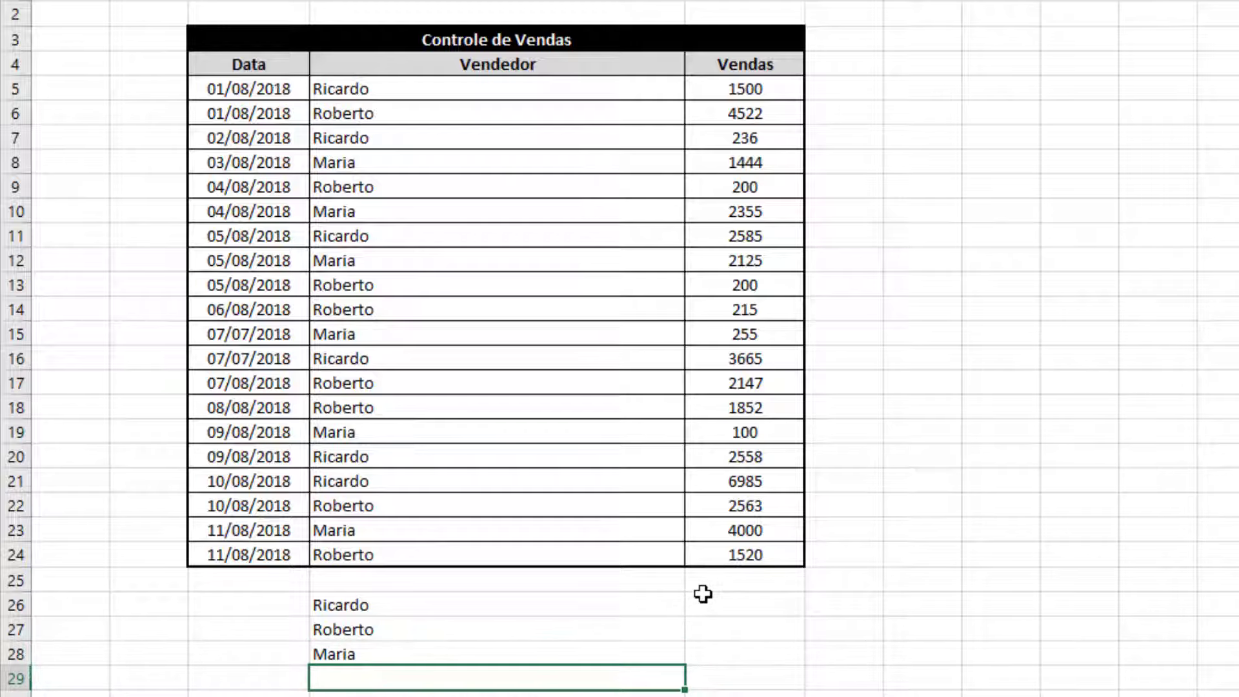
{"action": "left_click", "coordinate": [457, 607]}
{"action": "left_click", "coordinate": [694, 601]}
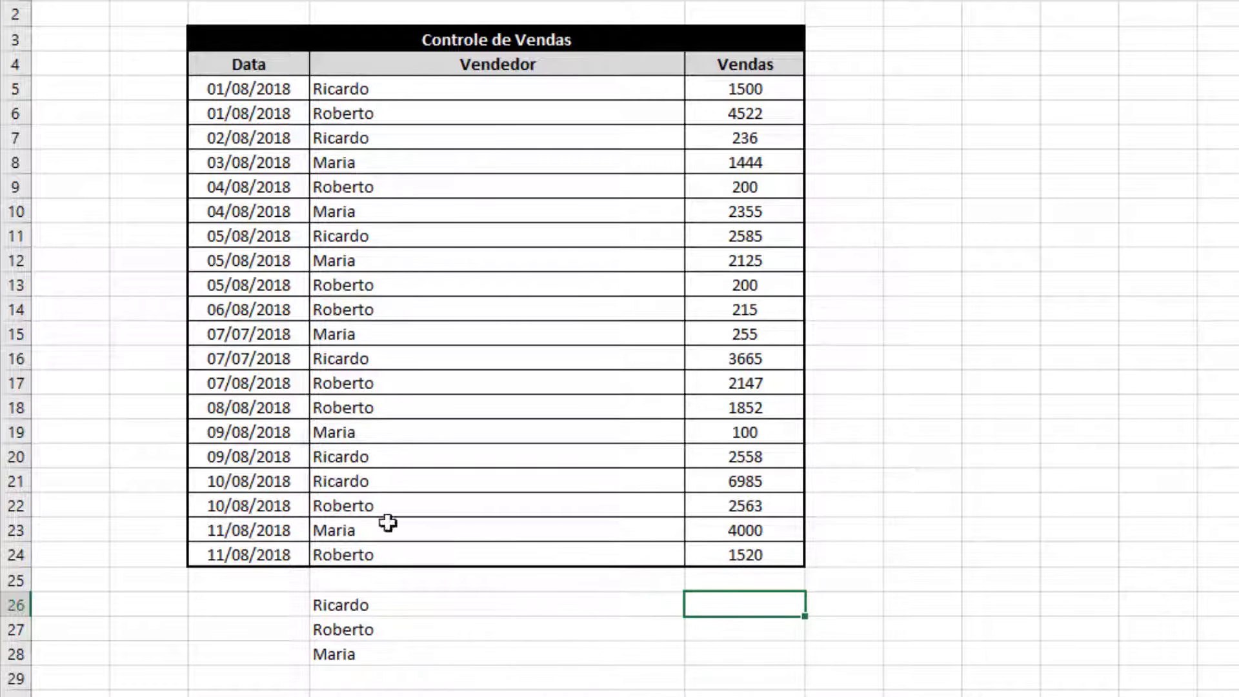
{"action": "left_click", "coordinate": [430, 655]}
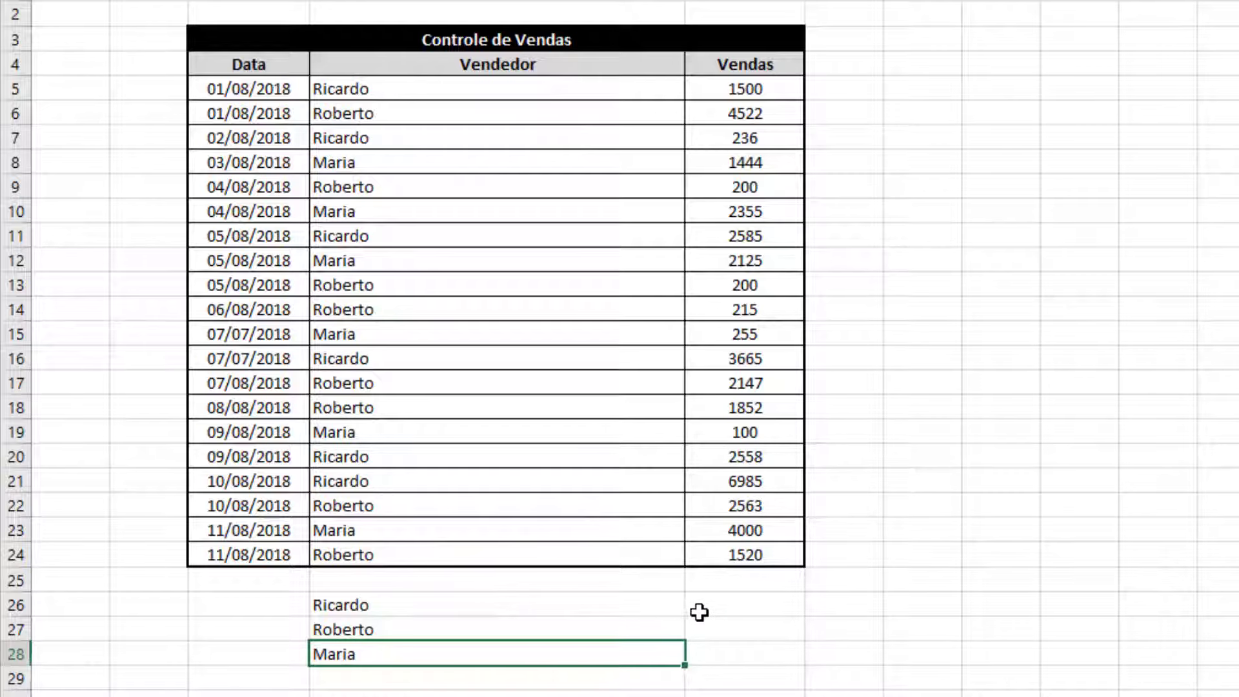
- In E26, enter a SOMASE formula with range D5:D24, the quoted name from D26 as criterion and sum range E5:E24
{"action": "left_click", "coordinate": [744, 608]}
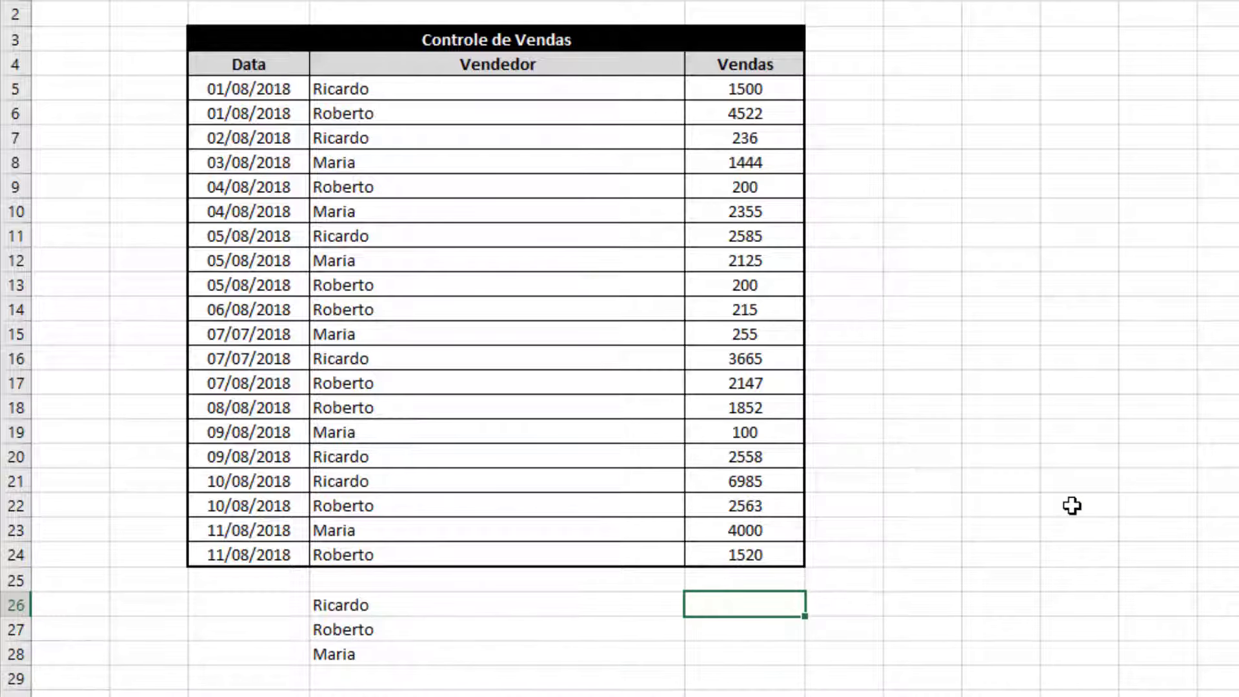
{"action": "type", "text": "="}
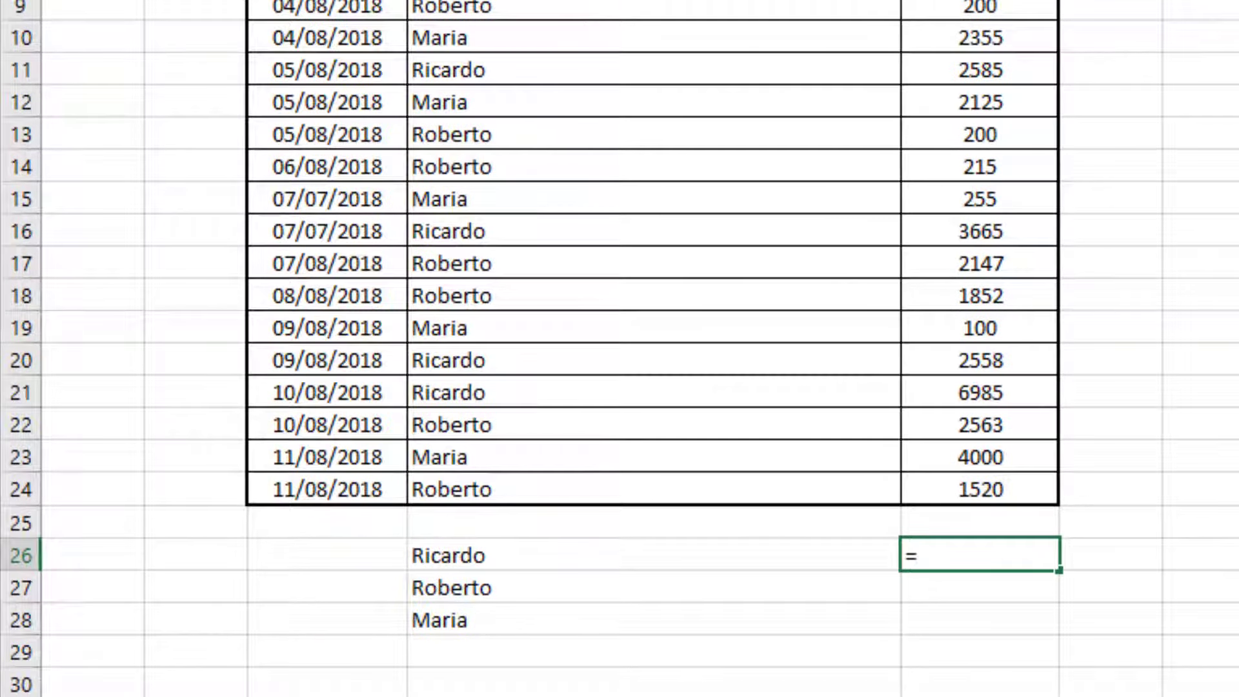
{"action": "type", "text": "SOMASE"}
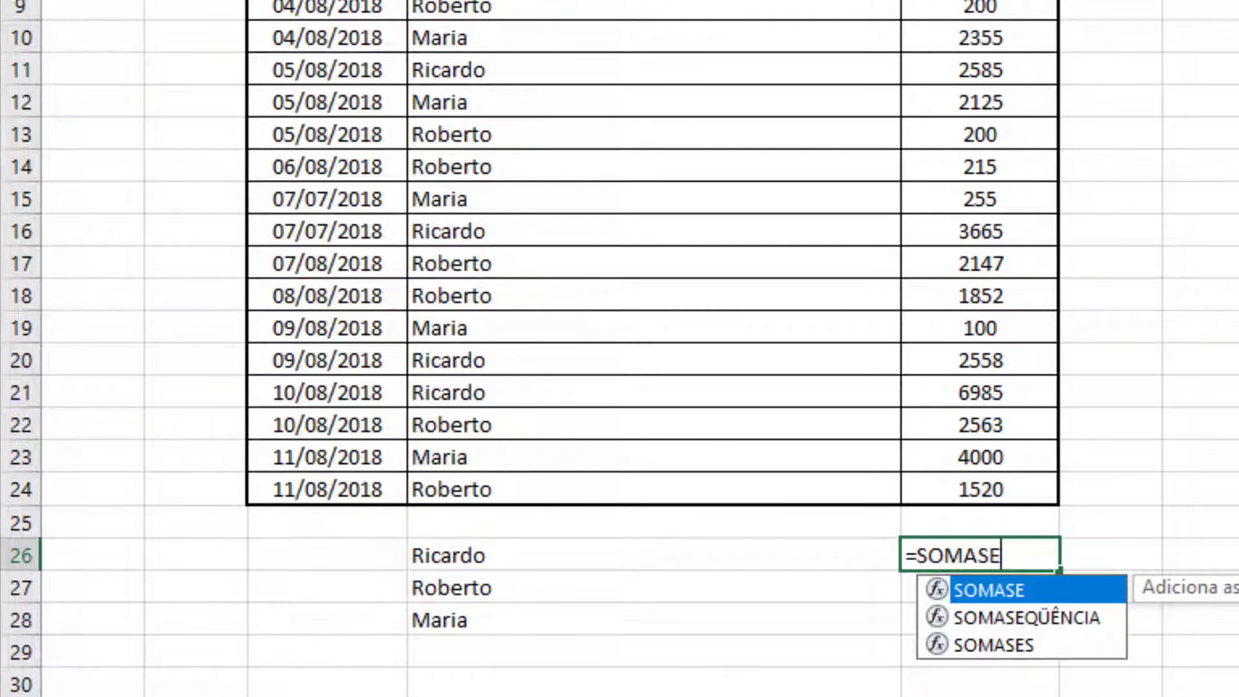
{"action": "type", "text": "("}
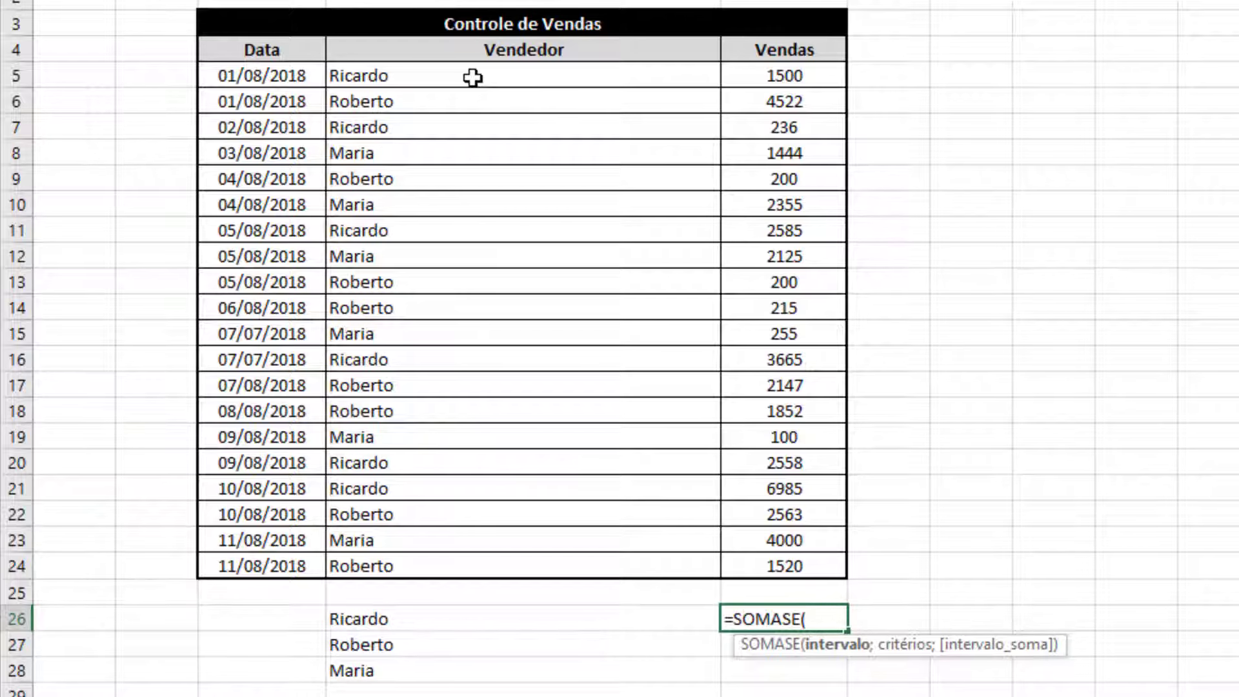
{"action": "left_click_drag", "start_coordinate": [503, 75], "coordinate": [517, 568]}
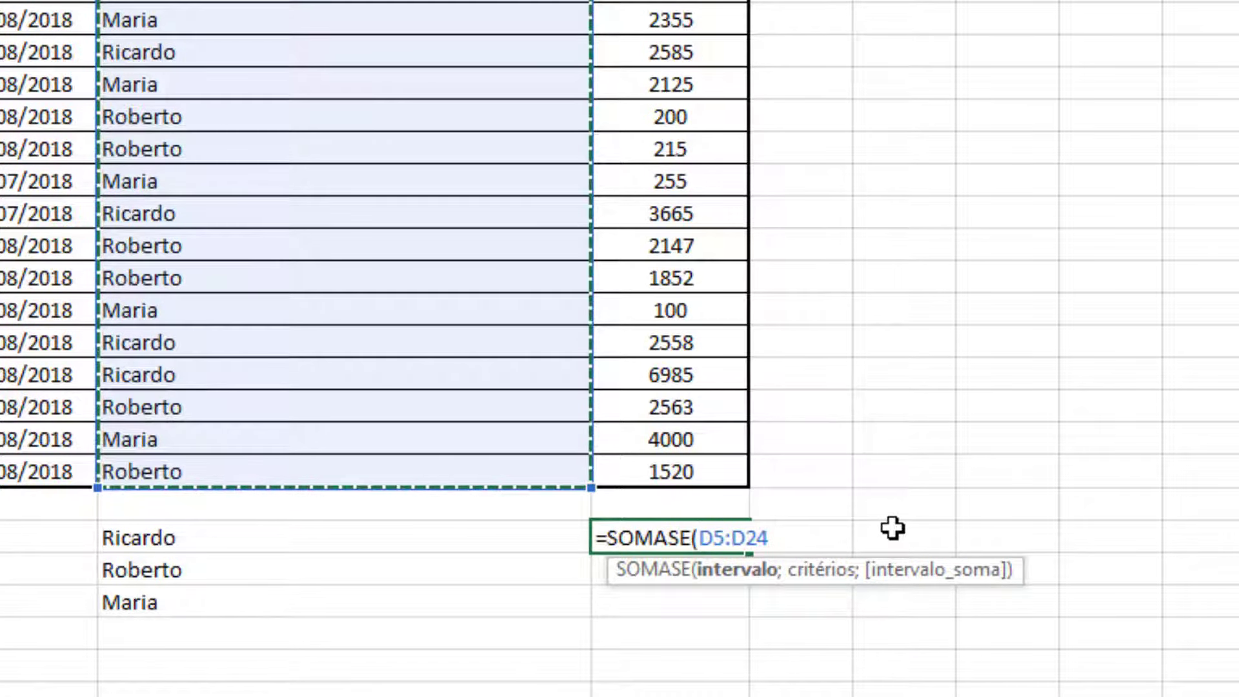
{"action": "type", "text": ";"}
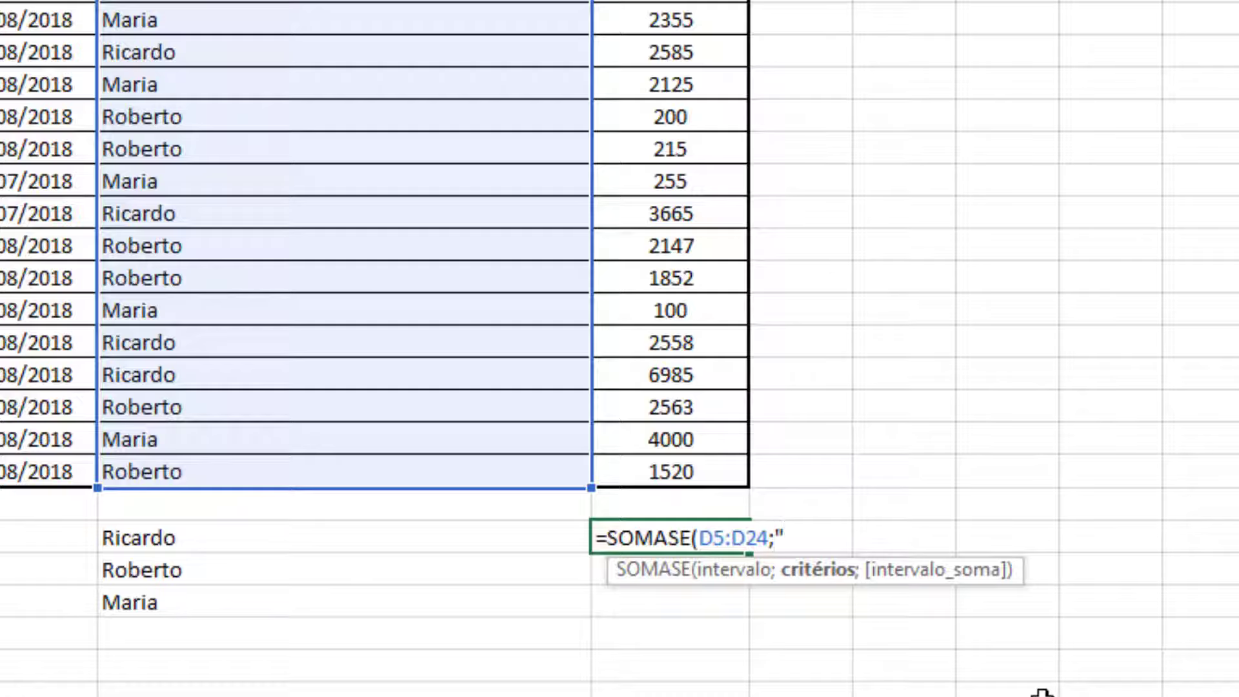
{"action": "type", "text": "rdo\""}
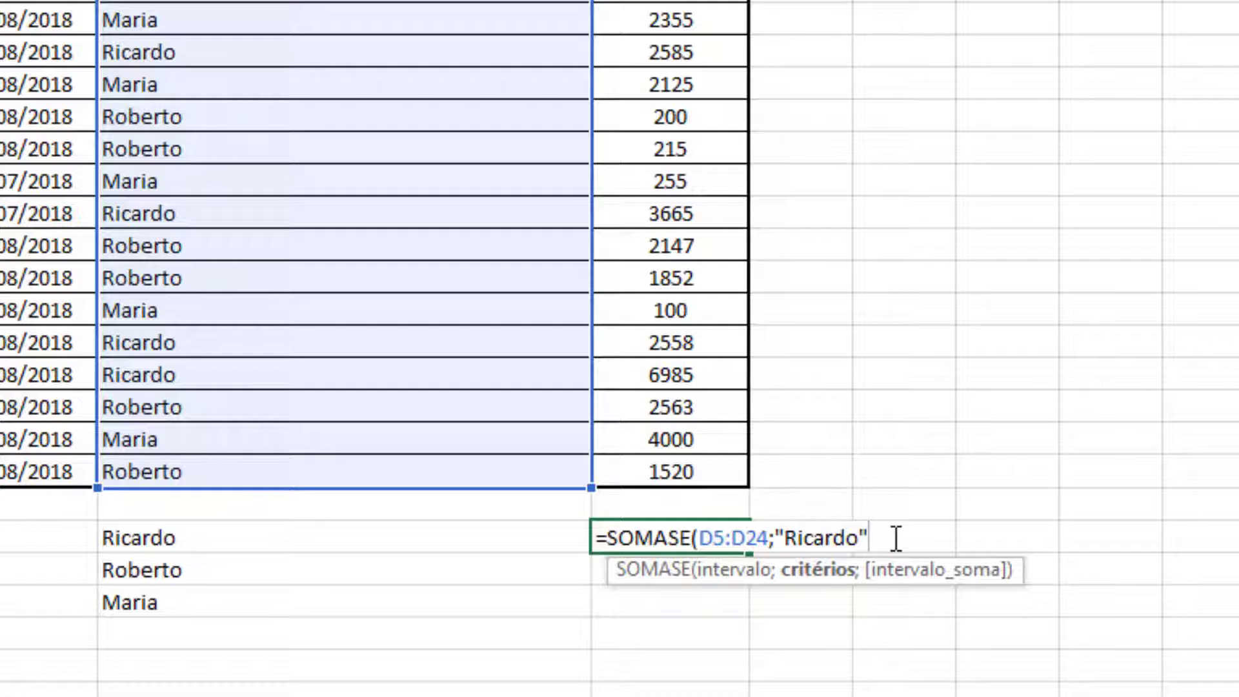
{"action": "type", "text": ";"}
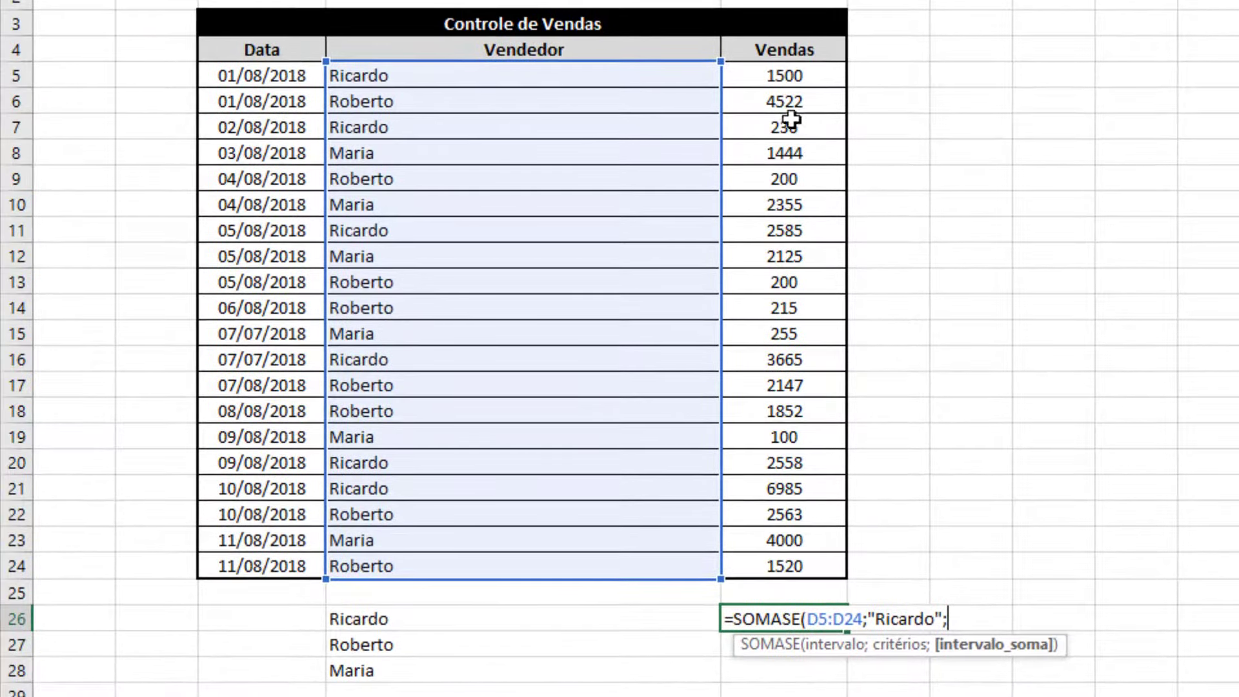
{"action": "left_click_drag", "start_coordinate": [784, 76], "coordinate": [783, 574]}
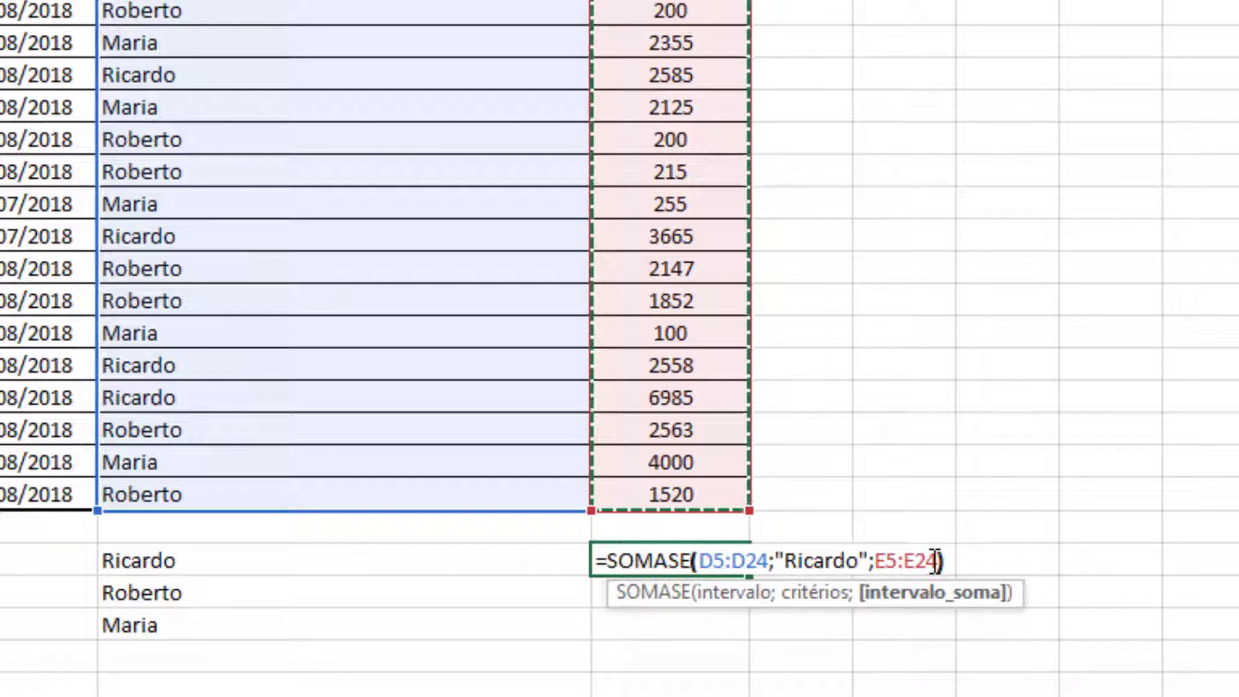
{"action": "type", "text": ")"}
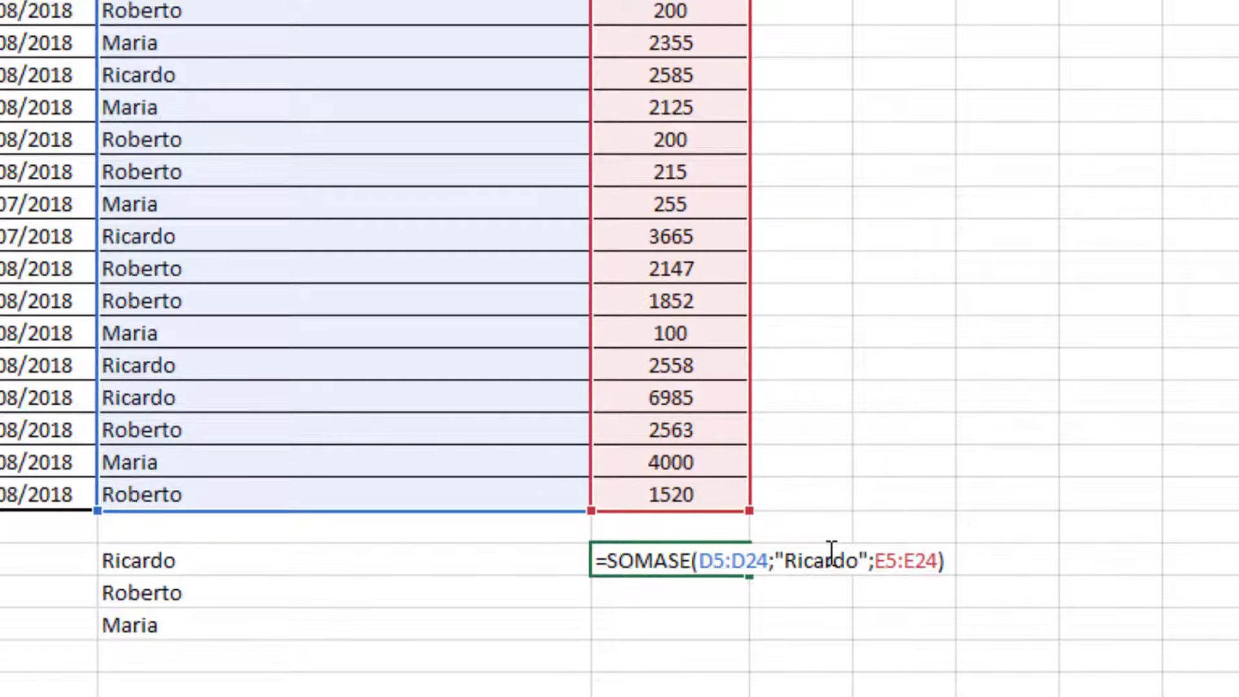
{"action": "key", "text": "Return"}
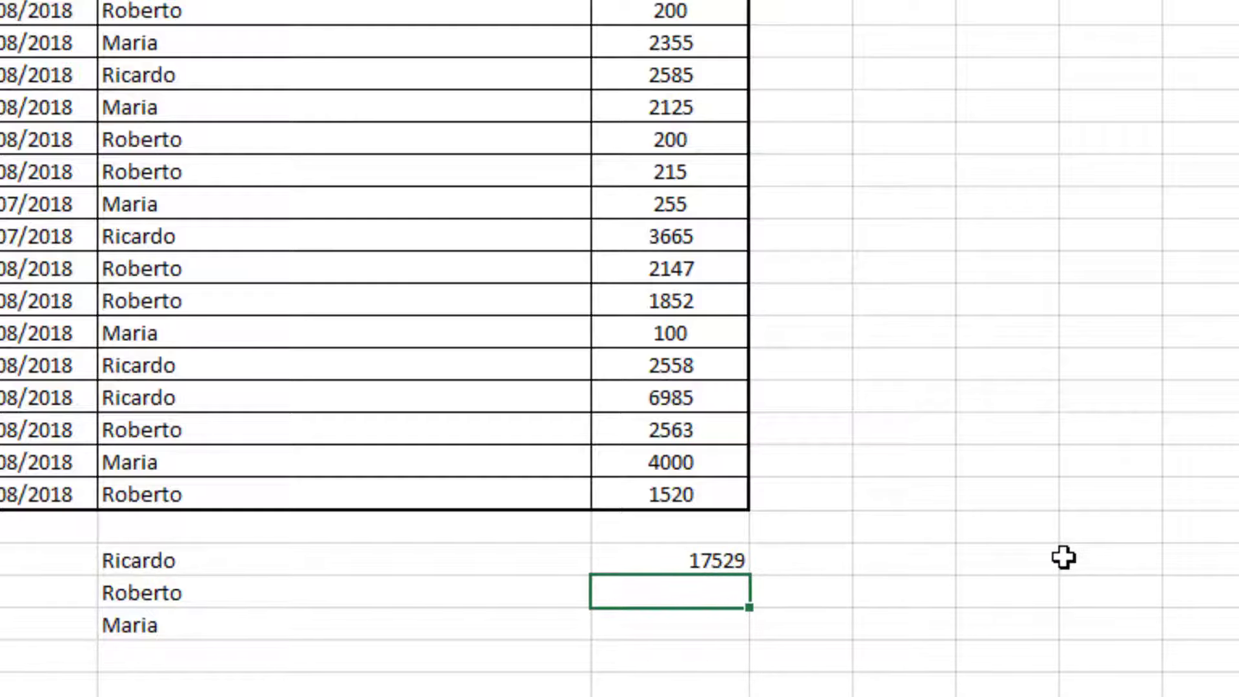
- In E27, enter a SOMASE formula with range D5:D24, the quoted name from D27 as criterion and sum range E5:E24
{"action": "type", "text": "SOMASE("}
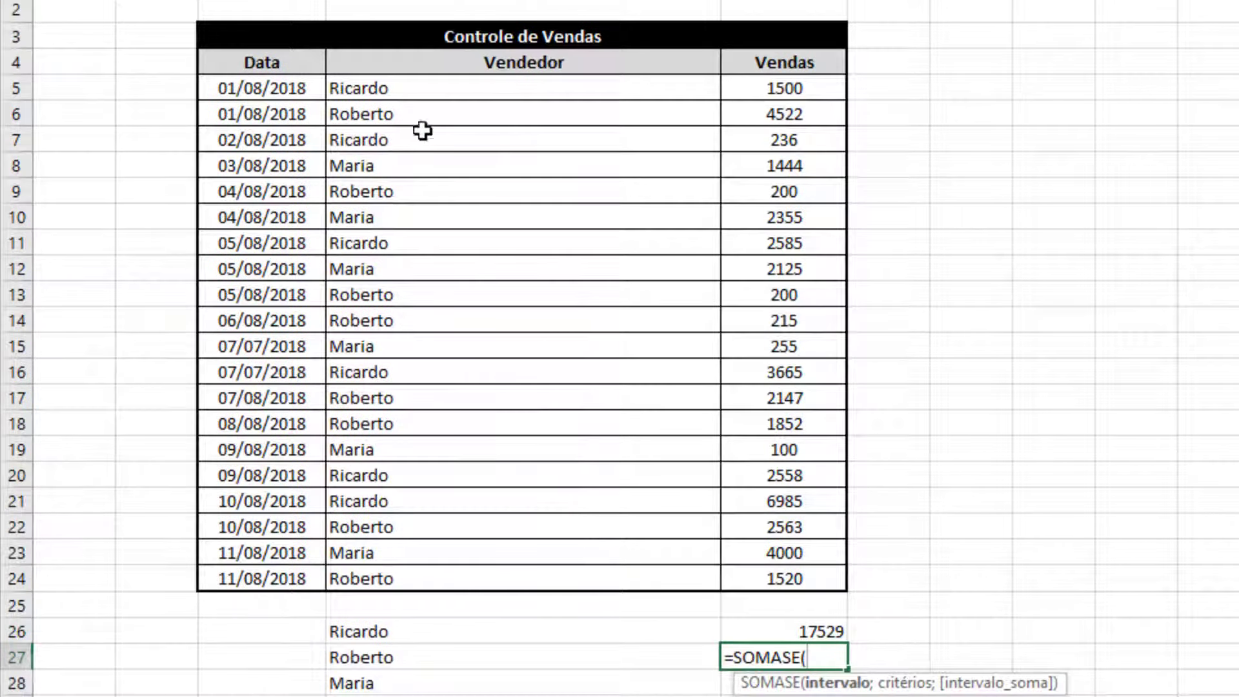
{"action": "left_click_drag", "start_coordinate": [429, 11], "coordinate": [442, 263]}
{"action": "left_click_drag", "start_coordinate": [510, 319], "coordinate": [536, 575]}
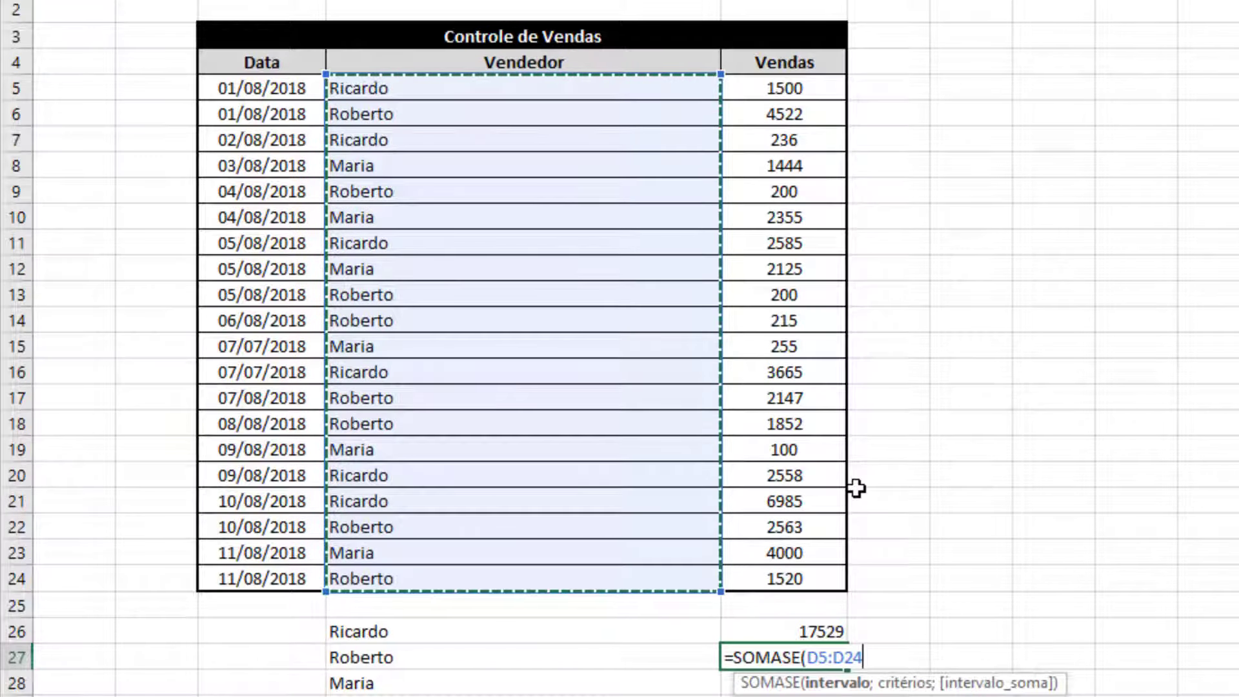
{"action": "type", "text": ";\"Roberto"}
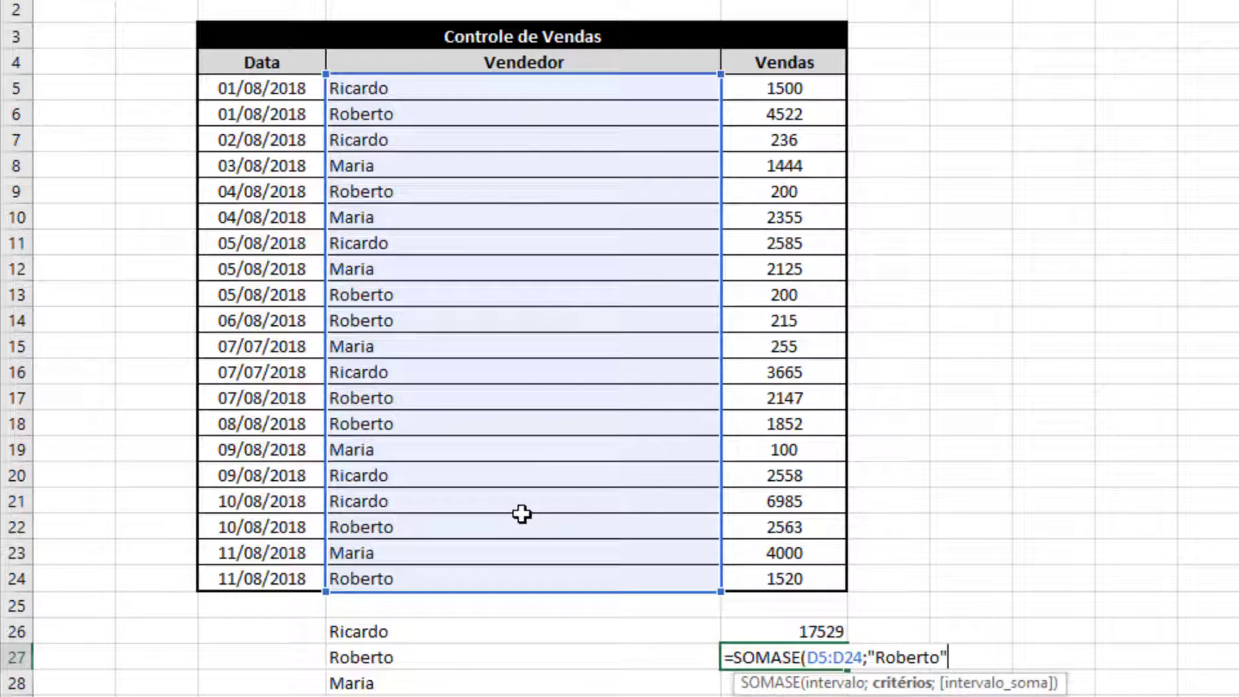
{"action": "type", "text": ";"}
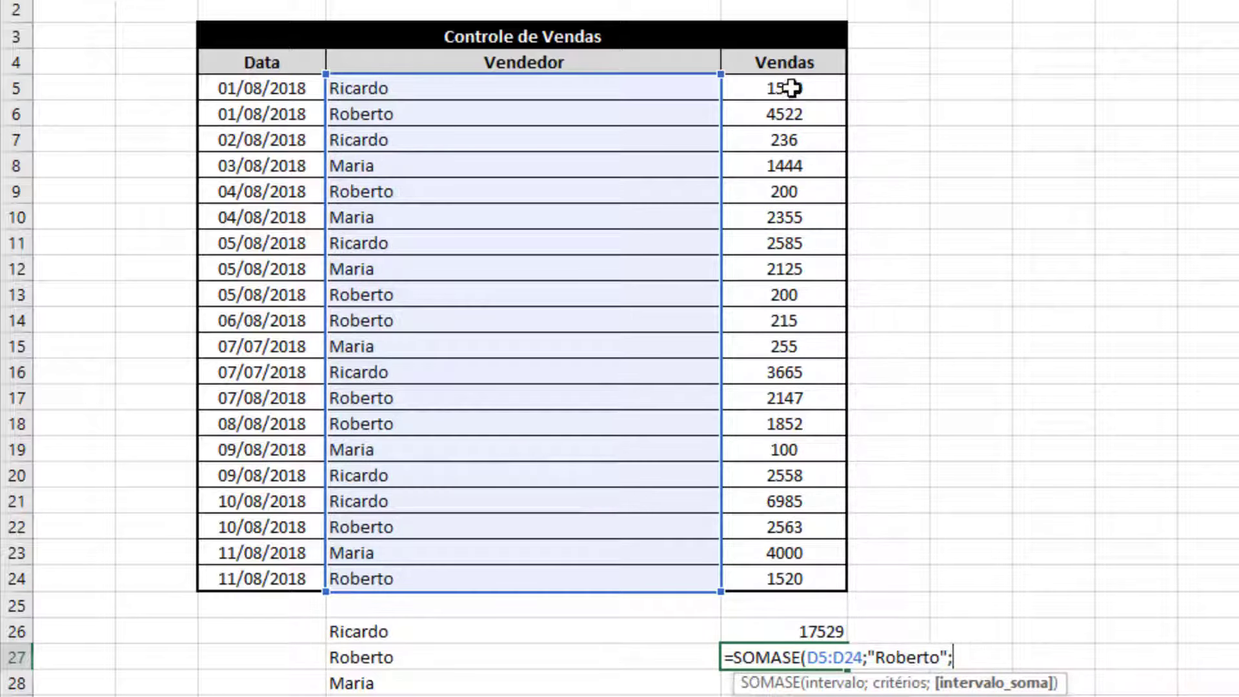
{"action": "left_click_drag", "start_coordinate": [791, 89], "coordinate": [812, 579]}
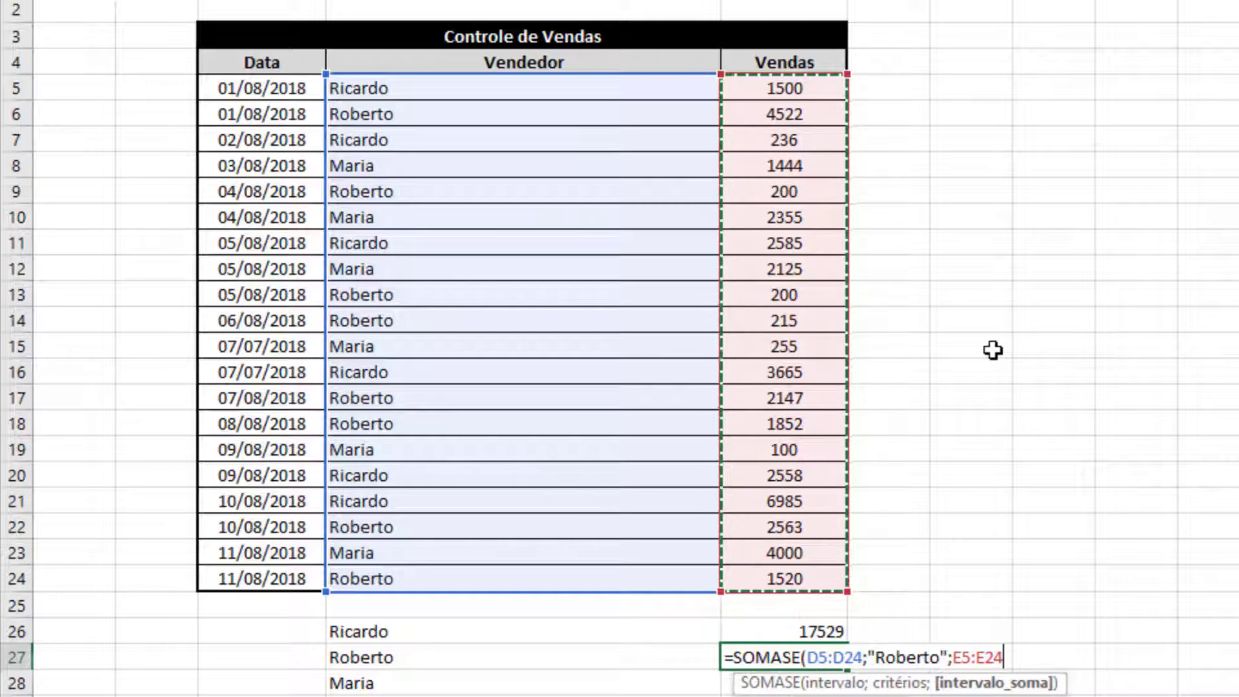
{"action": "type", "text": ")"}
{"action": "key", "text": "Return"}
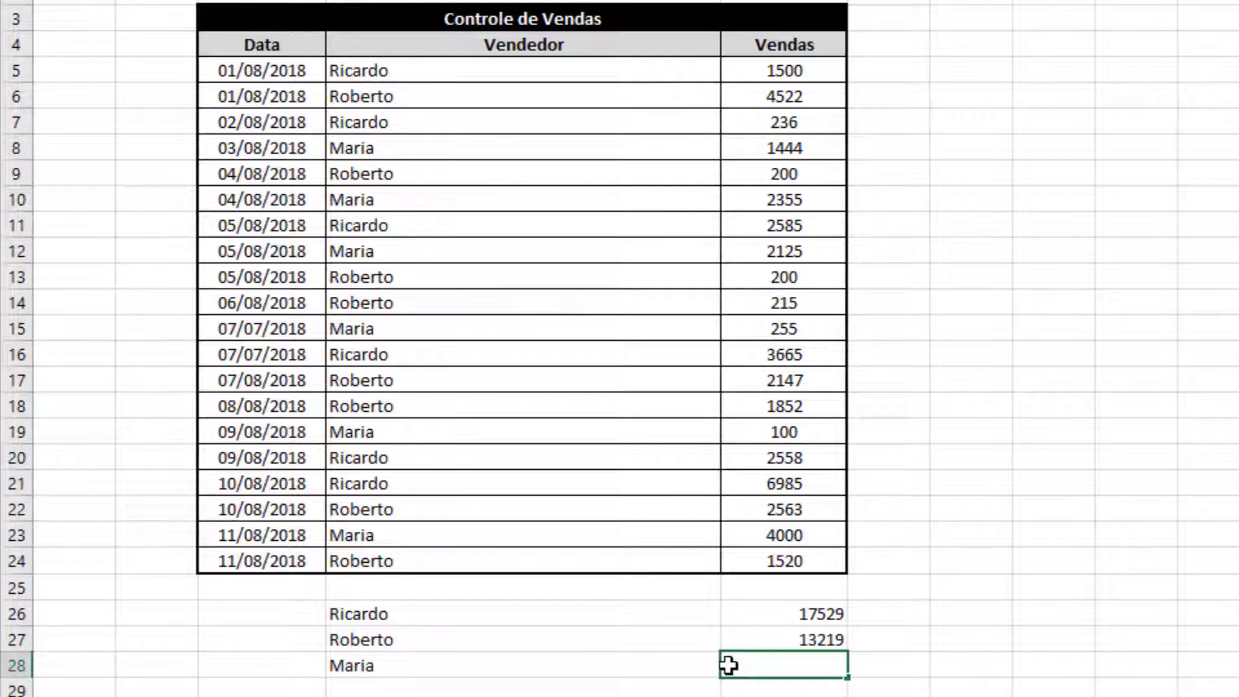
- In E28, enter a SOMASE formula with range D5:D24, the quoted name from D28 as criterion and sum range E5:E24
{"action": "type", "text": "=SOMASE("}
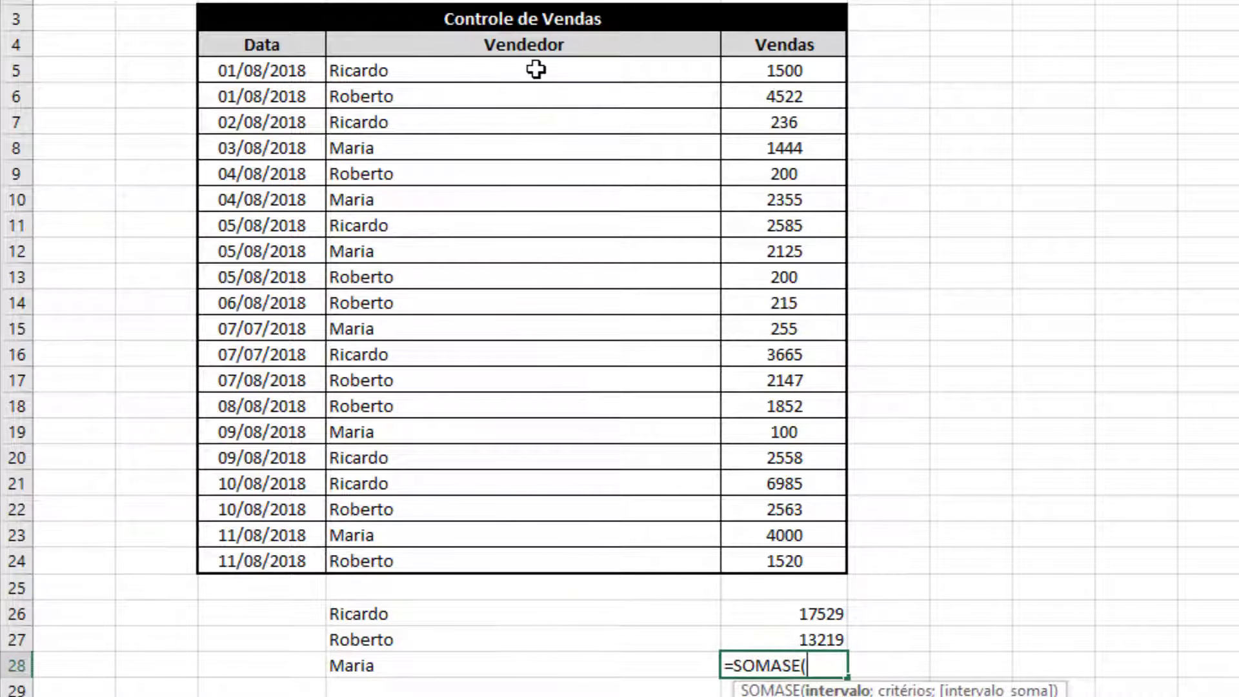
{"action": "left_click_drag", "start_coordinate": [536, 70], "coordinate": [533, 553]}
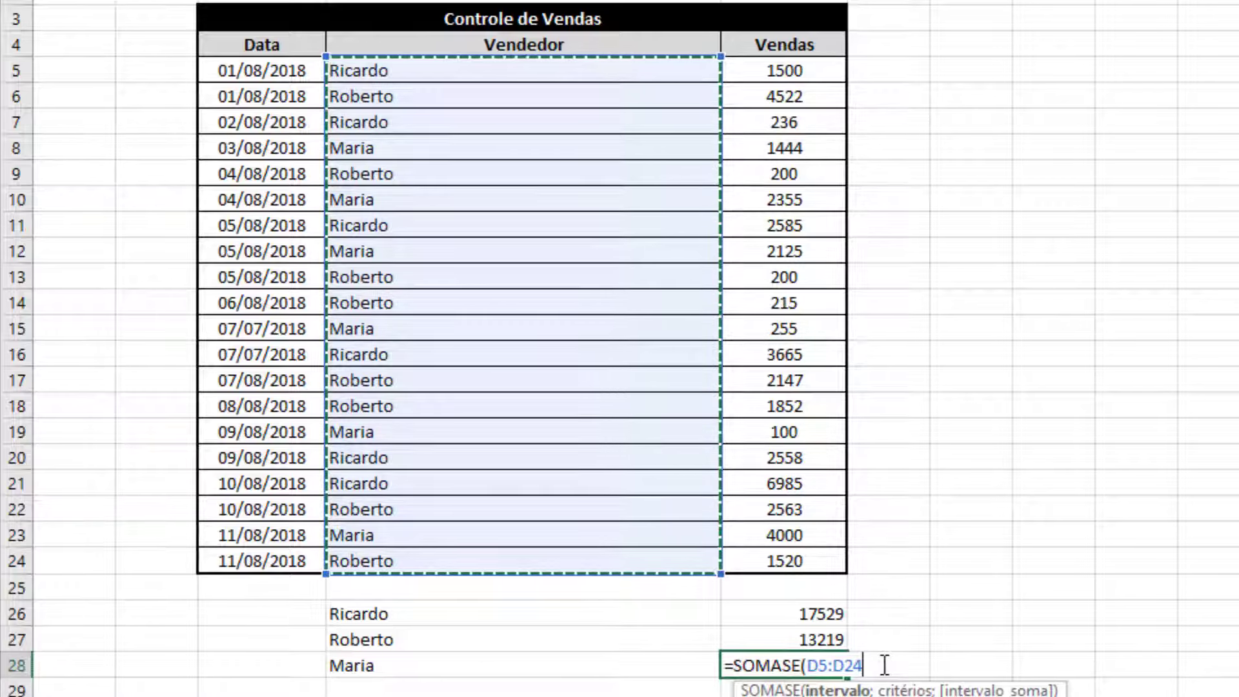
{"action": "type", "text": ";\"Maria"}
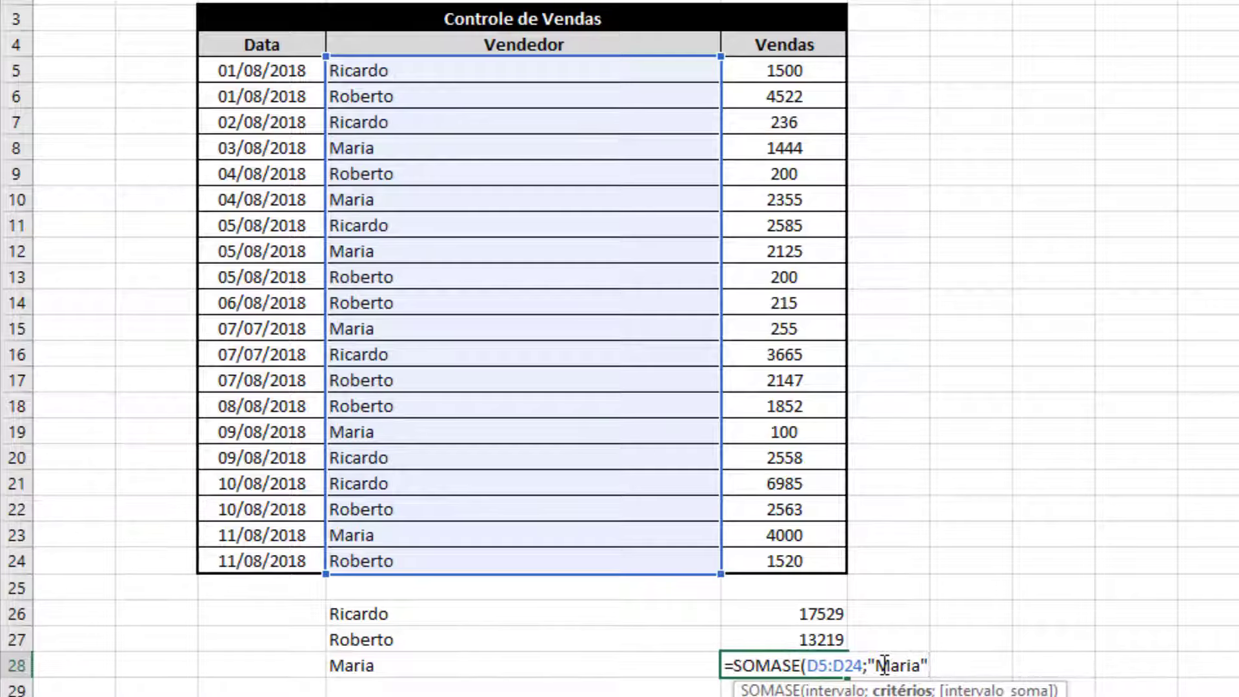
{"action": "type", "text": "\";"}
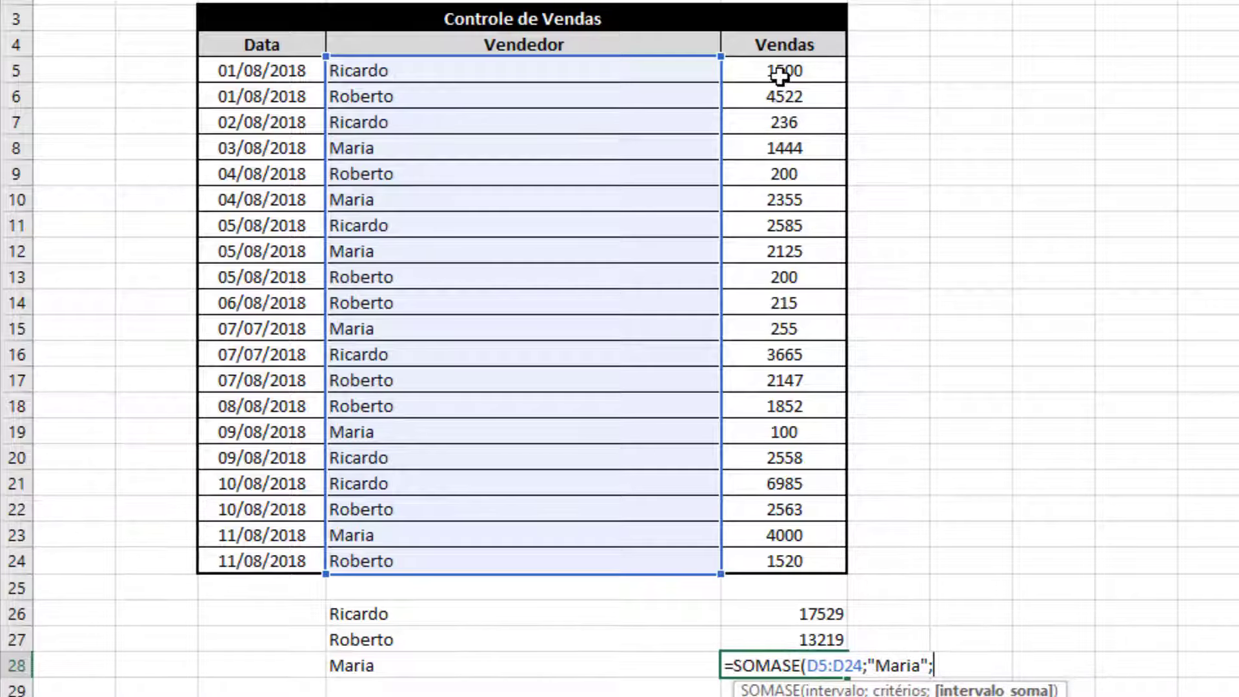
{"action": "left_click_drag", "start_coordinate": [781, 76], "coordinate": [784, 559]}
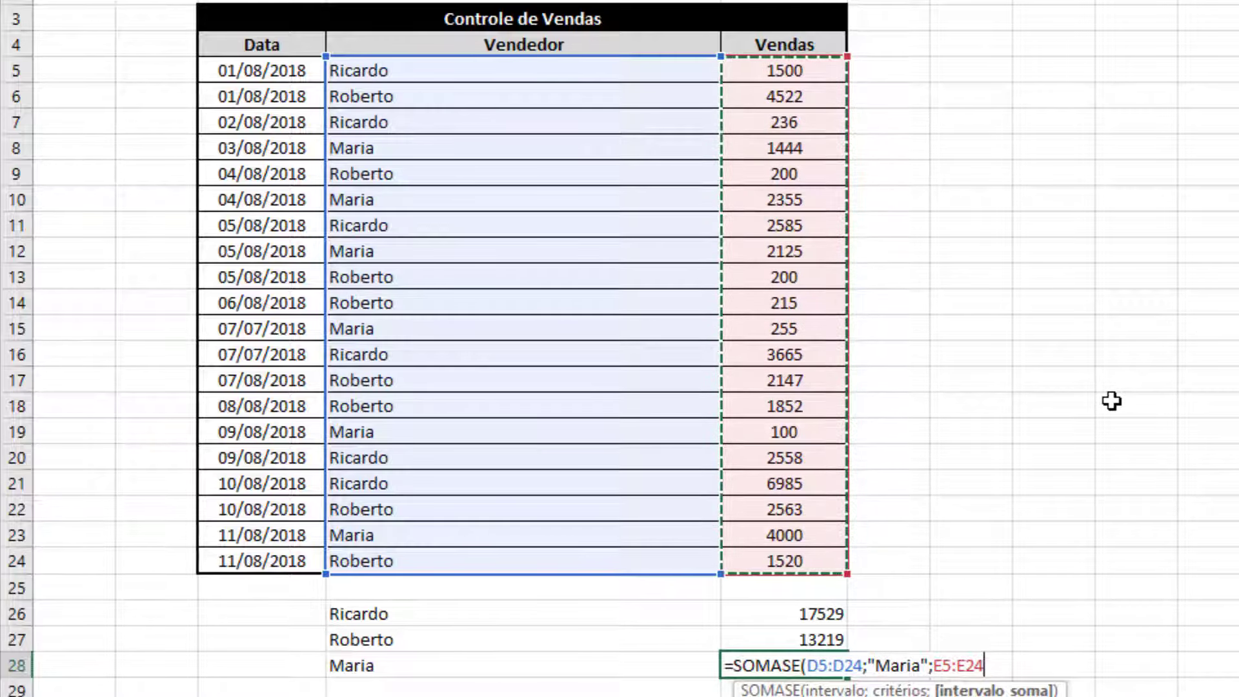
{"action": "type", "text": ")"}
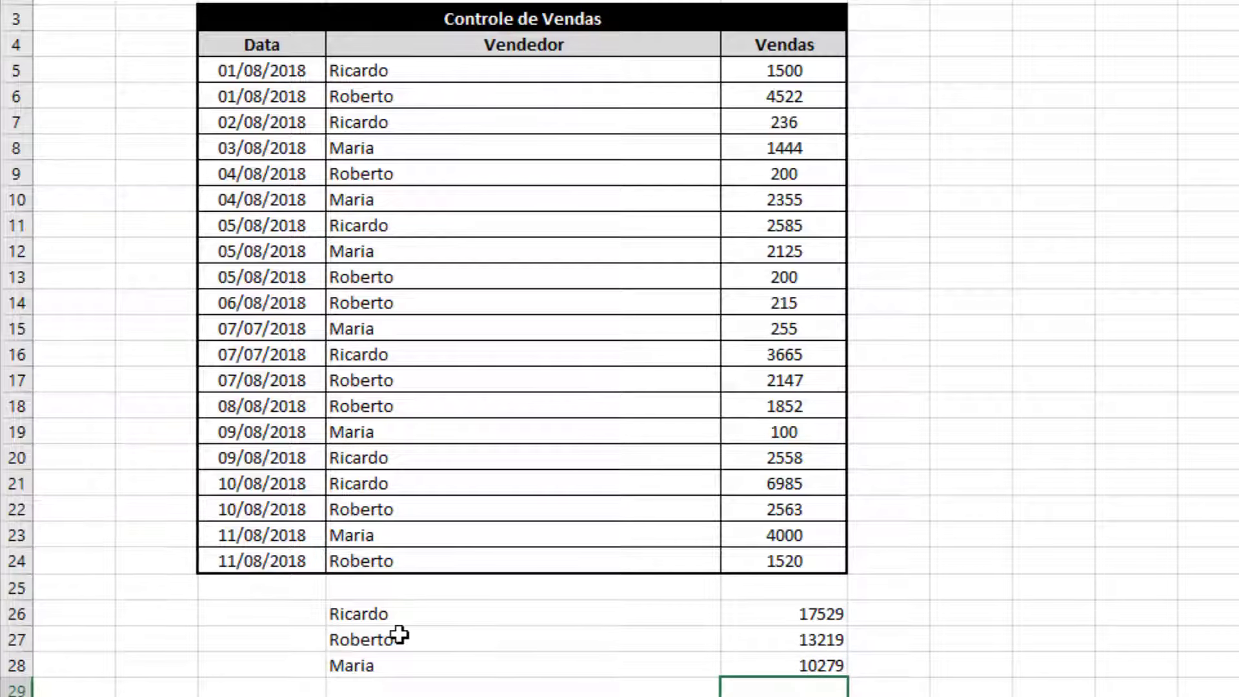
- Add inner borders and a thick outer border to the salesperson totals block C26:E28
{"action": "left_click_drag", "start_coordinate": [255, 616], "coordinate": [774, 664]}
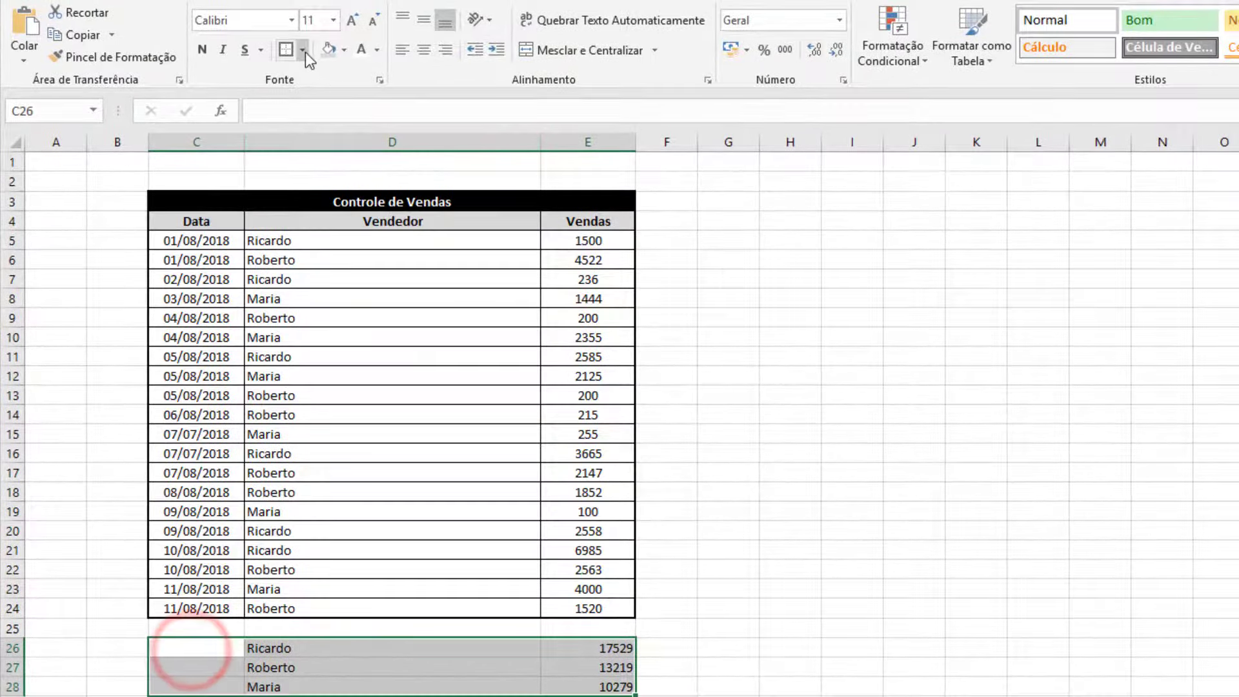
{"action": "left_click", "coordinate": [304, 50]}
{"action": "left_click", "coordinate": [349, 215]}
- Right-align the salesperson names in D26:D28 and centre the totals in E26:E28
{"action": "left_click_drag", "start_coordinate": [362, 648], "coordinate": [361, 686]}
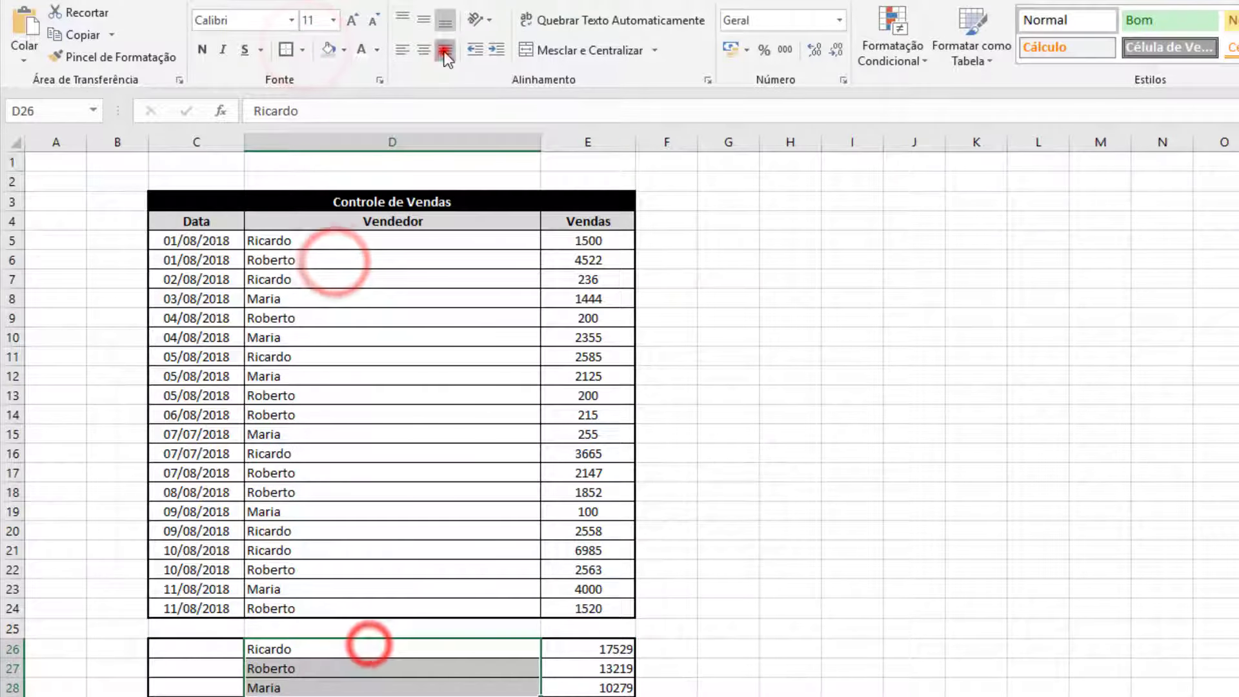
{"action": "left_click", "coordinate": [446, 49]}
{"action": "left_click_drag", "start_coordinate": [590, 648], "coordinate": [589, 686]}
{"action": "left_click", "coordinate": [426, 50]}
- Make the salesperson names and totals in D26:E28 bold
{"action": "left_click_drag", "start_coordinate": [497, 648], "coordinate": [600, 688]}
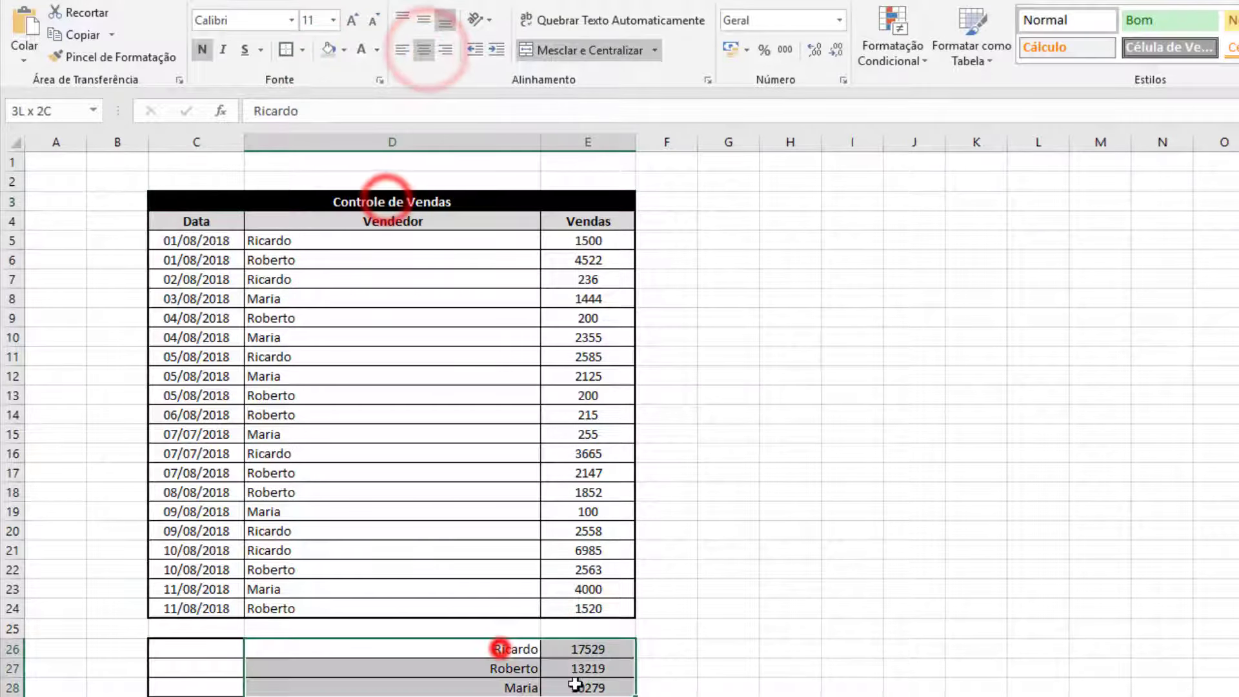
{"action": "left_click", "coordinate": [202, 50]}
{"action": "left_click", "coordinate": [369, 202]}
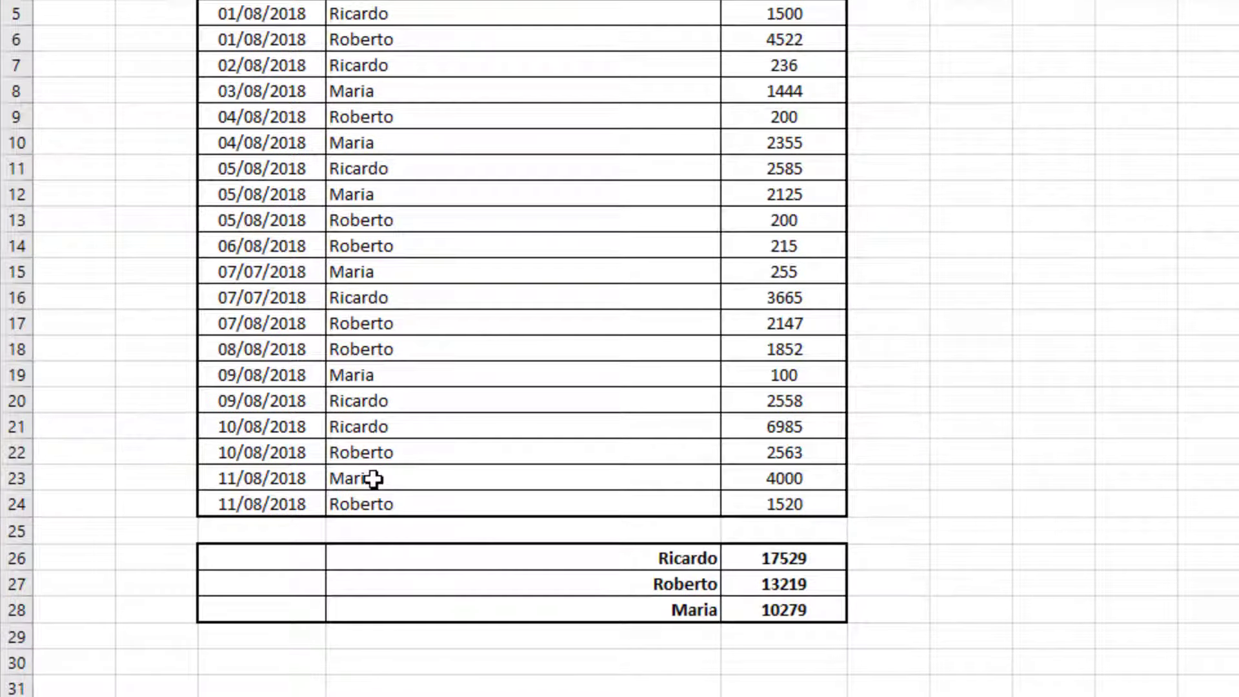
- Set the sales values to 8000 in E23 and to 5000 in both E8 and E12
{"action": "left_click", "coordinate": [793, 483]}
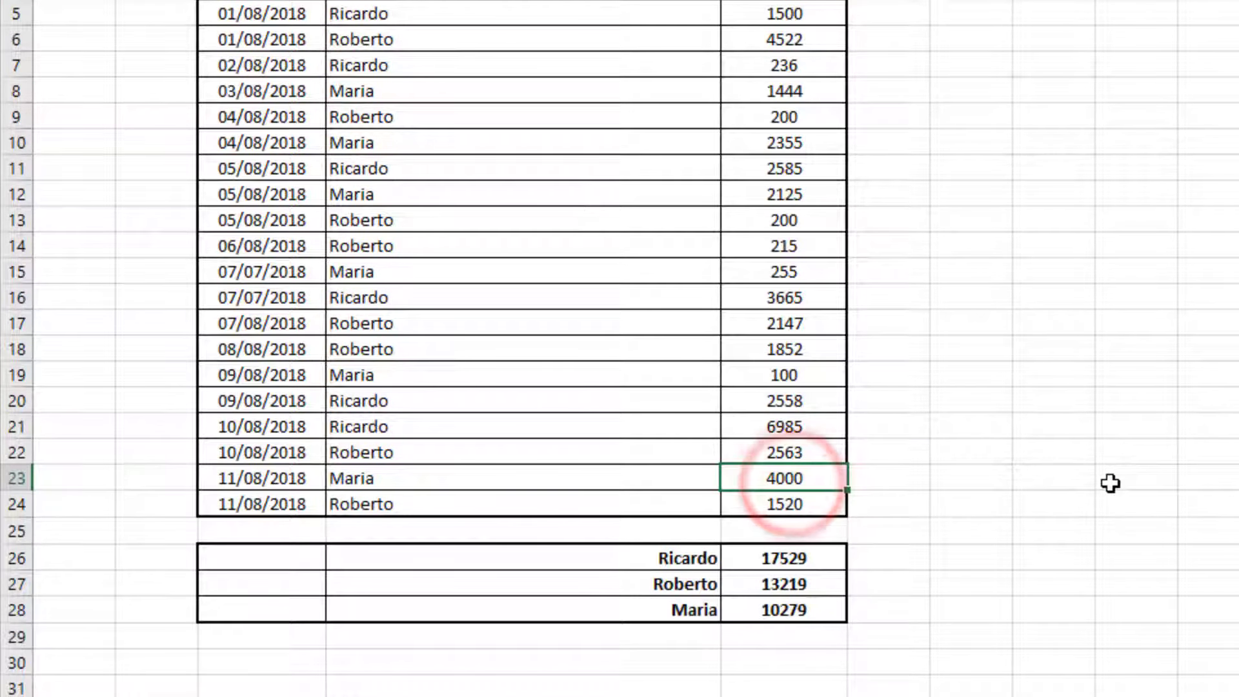
{"action": "type", "text": "8000"}
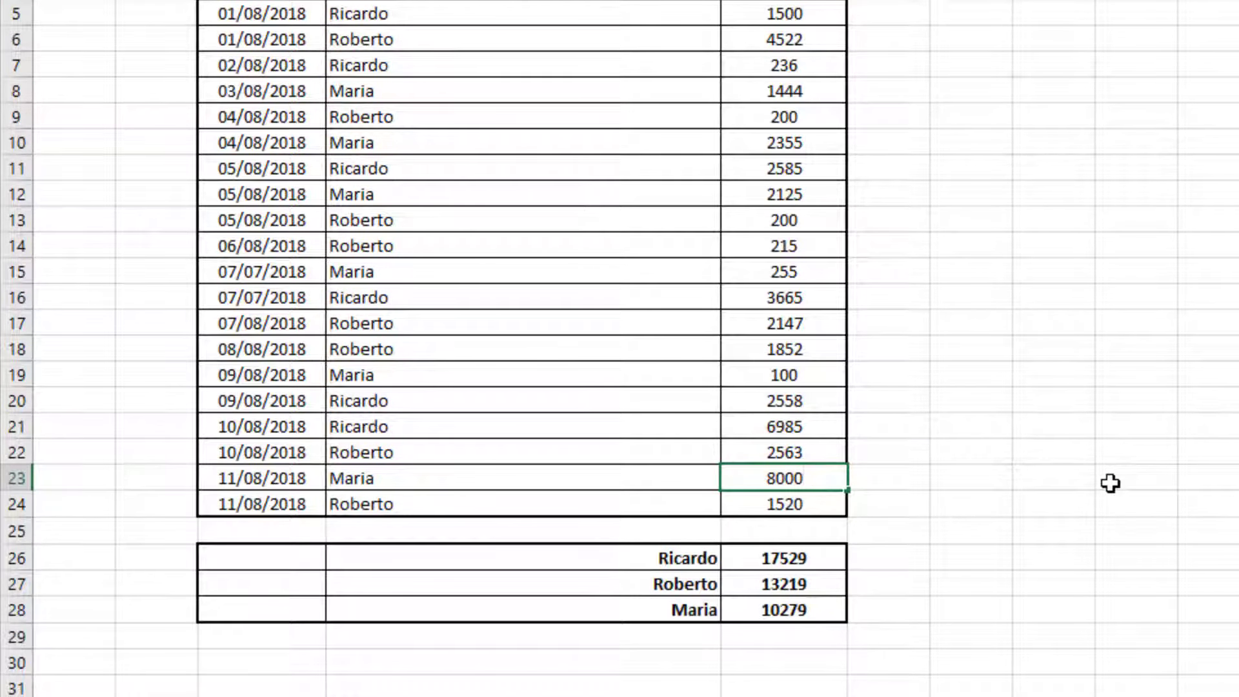
{"action": "key", "text": "Return"}
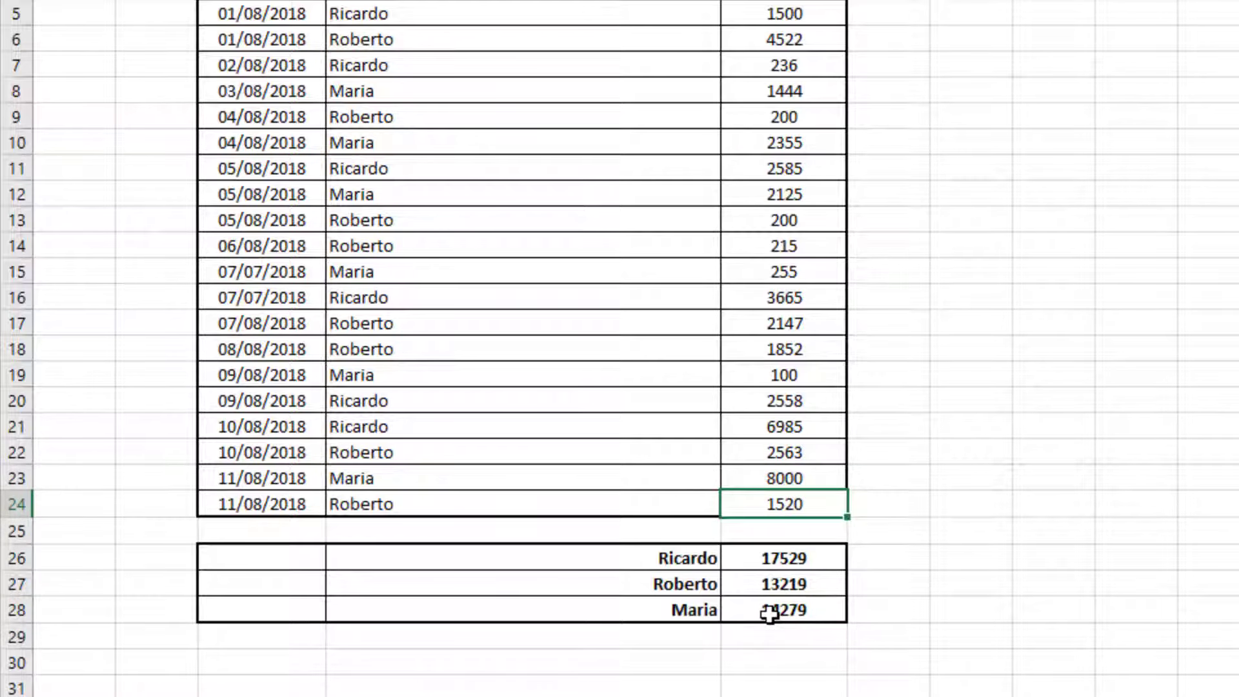
{"action": "left_click", "coordinate": [782, 92]}
{"action": "type", "text": "5000"}
{"action": "key", "text": "Return"}
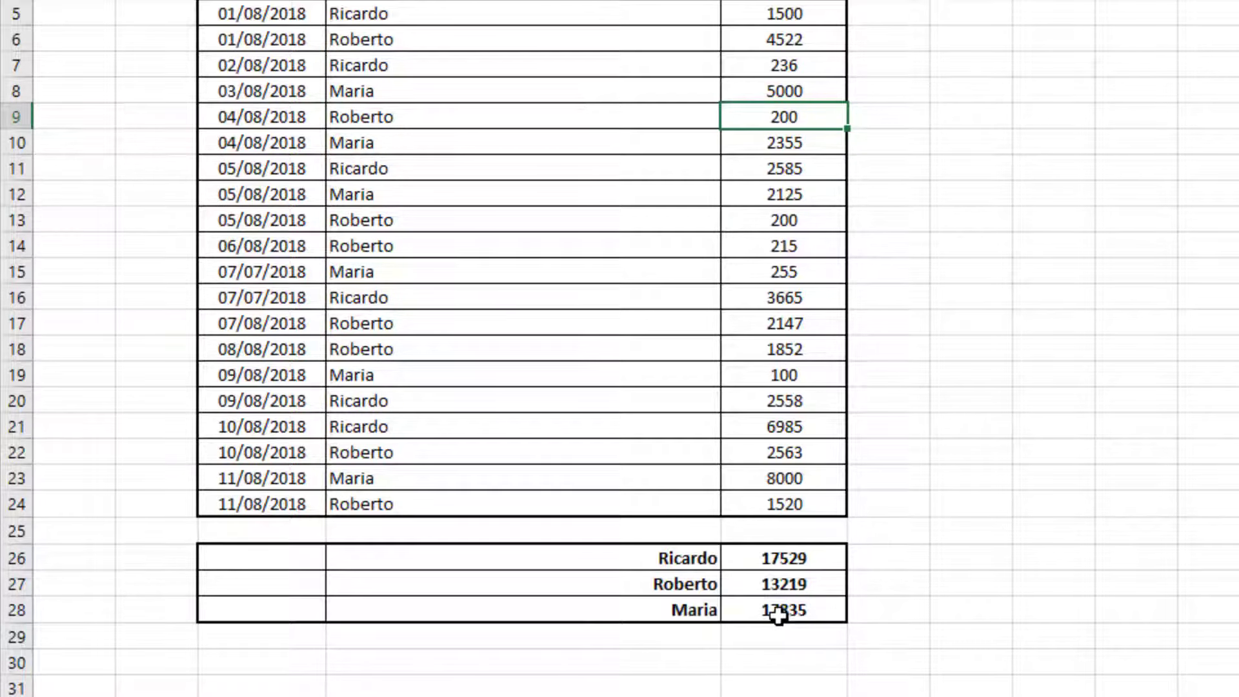
{"action": "left_click", "coordinate": [775, 195]}
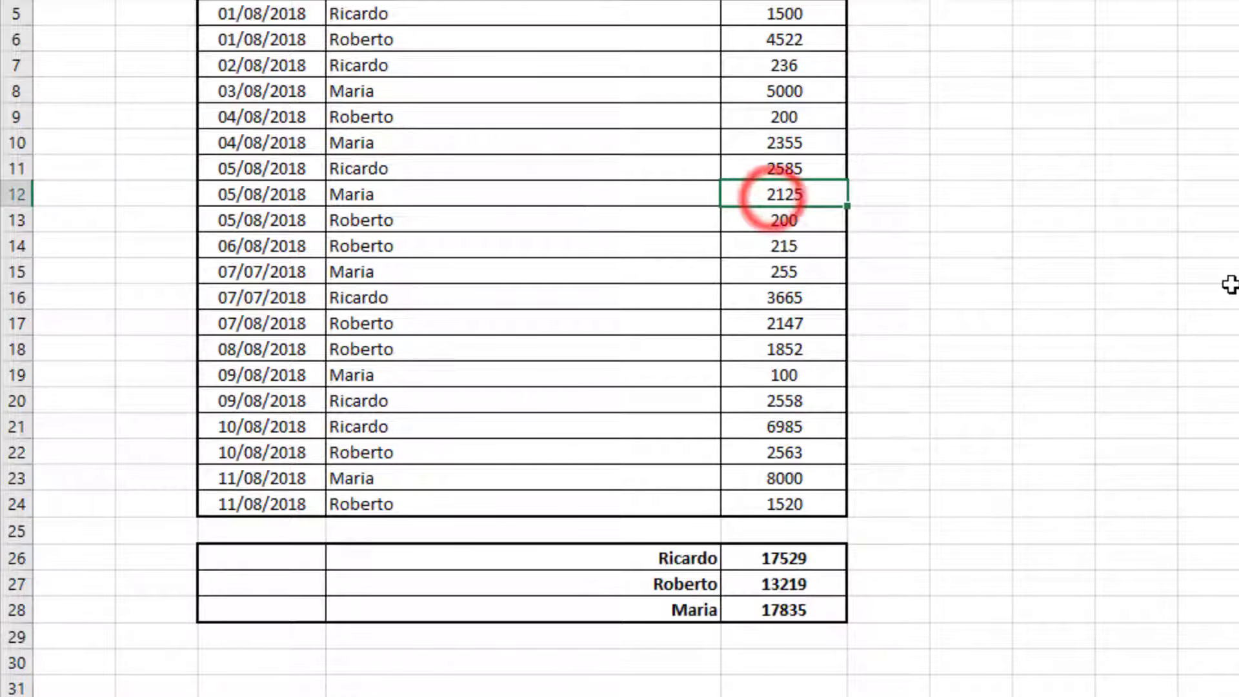
{"action": "type", "text": "5000"}
{"action": "key", "text": "Return"}
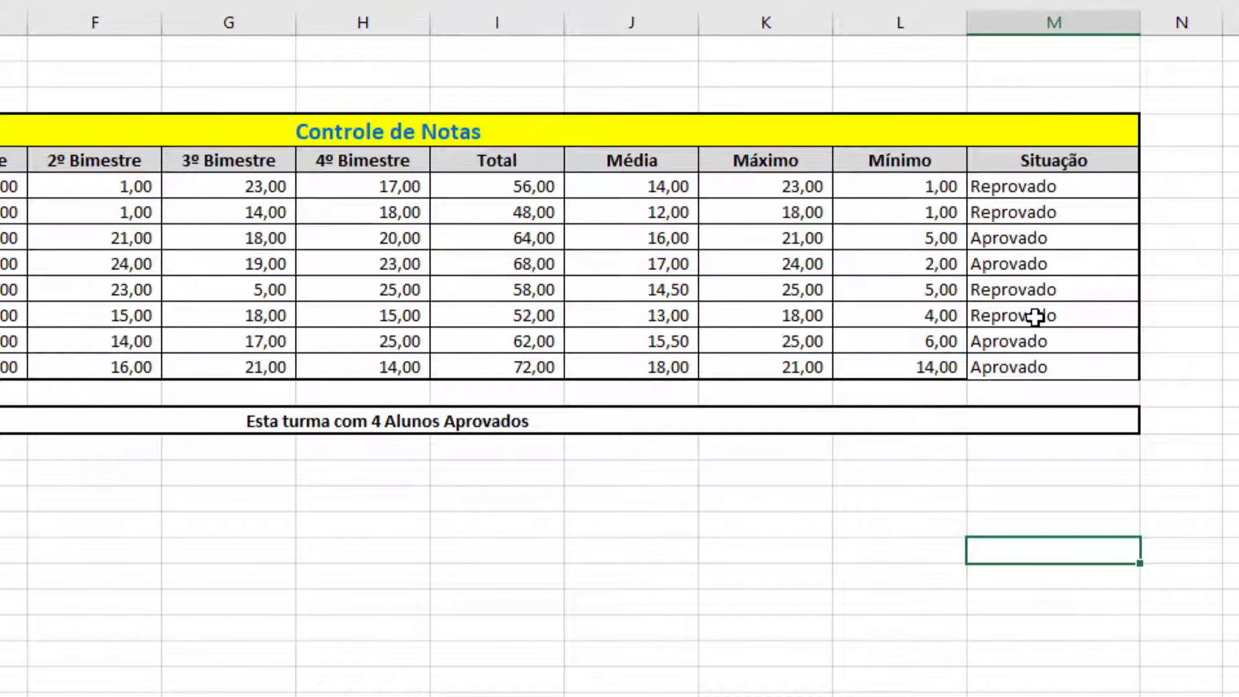
- On the Controle de Notas sheet, enter =SOMASE(M6:M13;"Aprovado";I6:I13) in cell M17
{"action": "left_click", "coordinate": [1042, 475]}
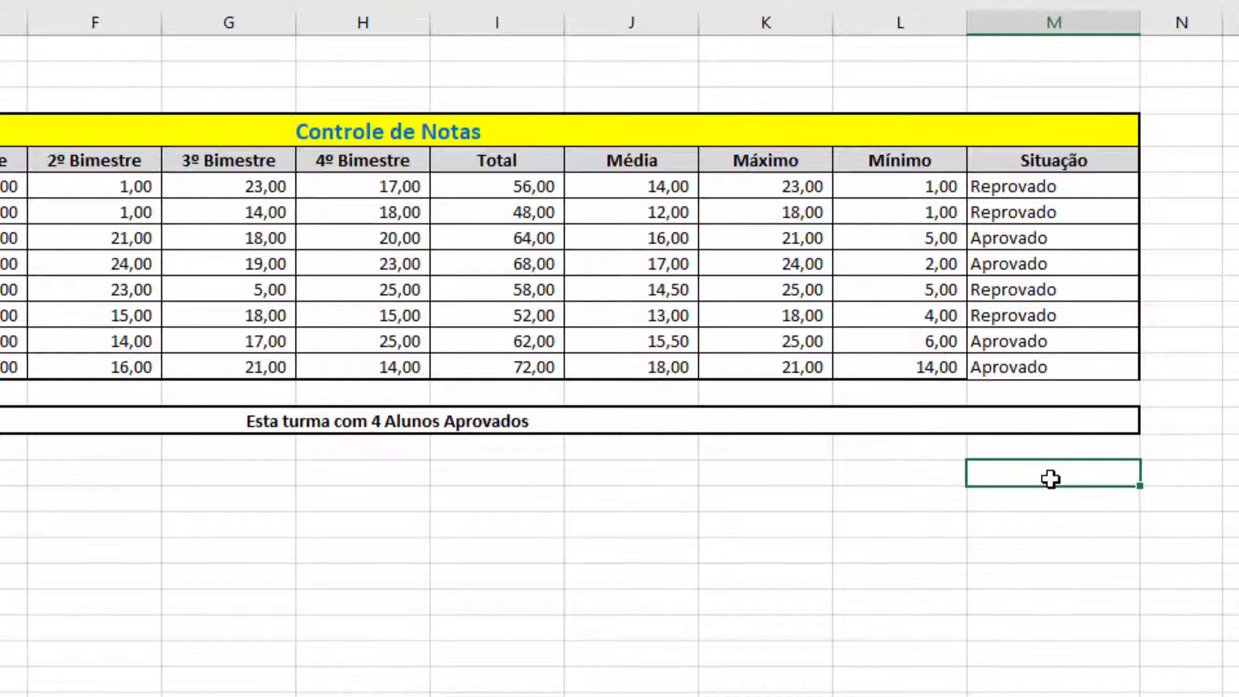
{"action": "type", "text": "=SOMASE"}
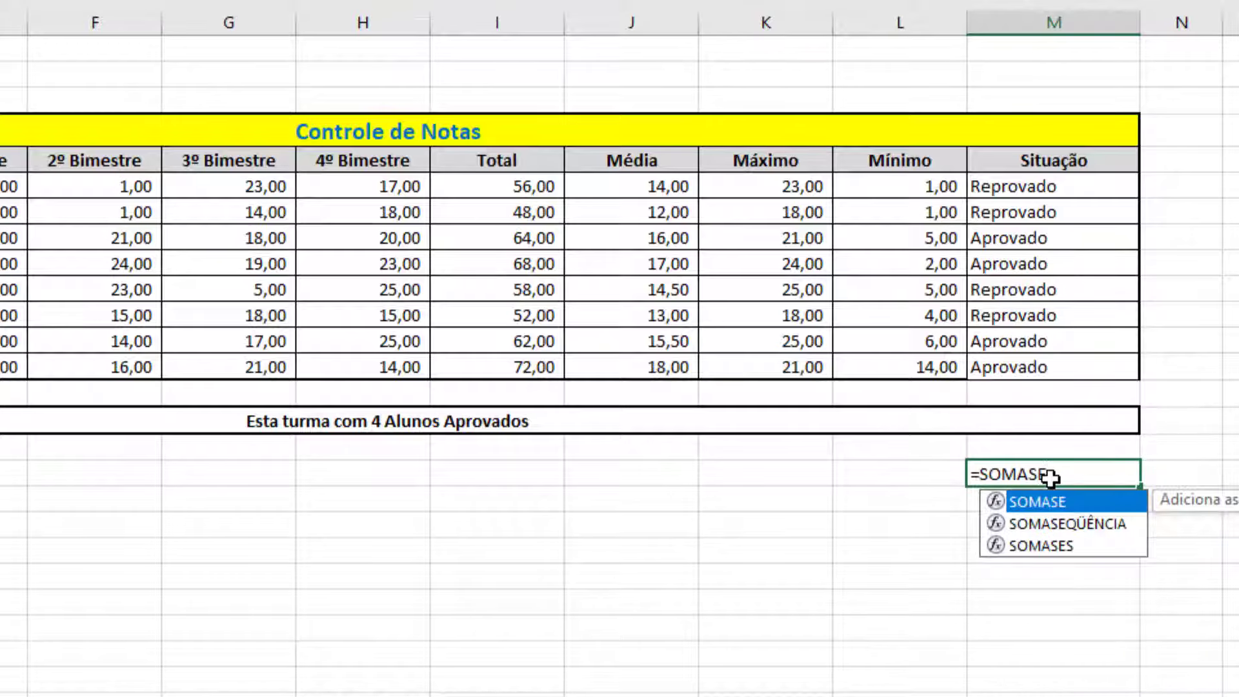
{"action": "type", "text": "("}
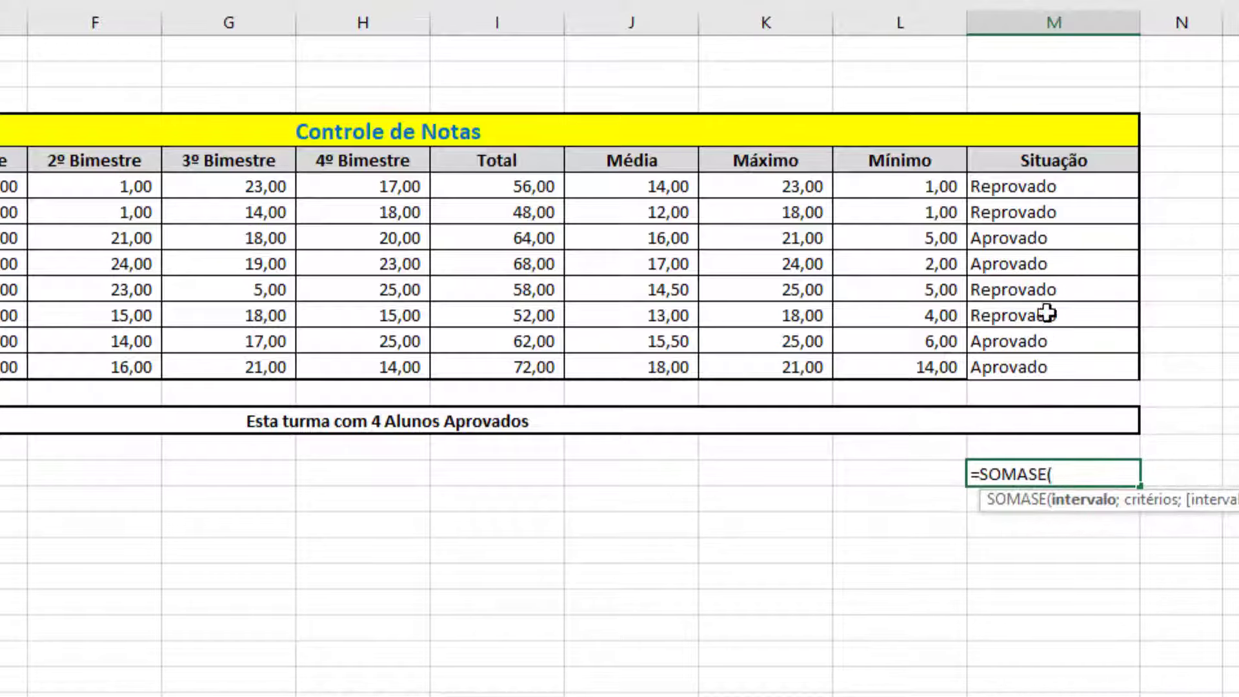
{"action": "left_click_drag", "start_coordinate": [1038, 183], "coordinate": [1043, 364]}
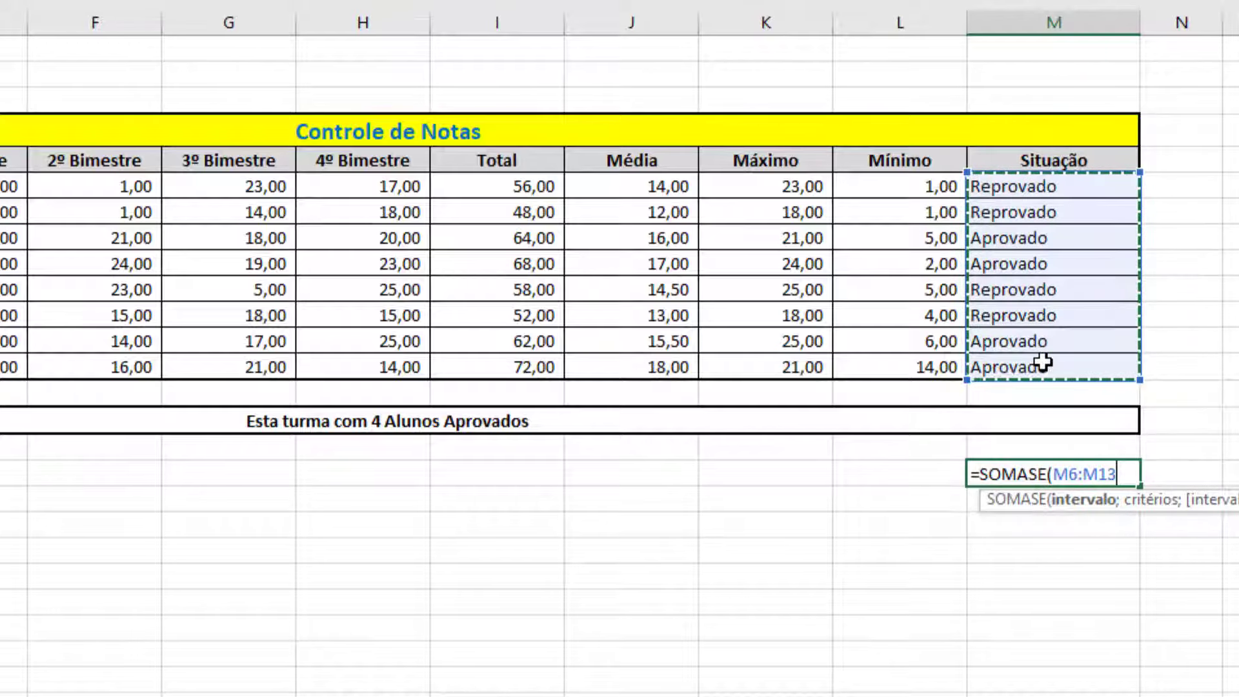
{"action": "type", "text": ";"}
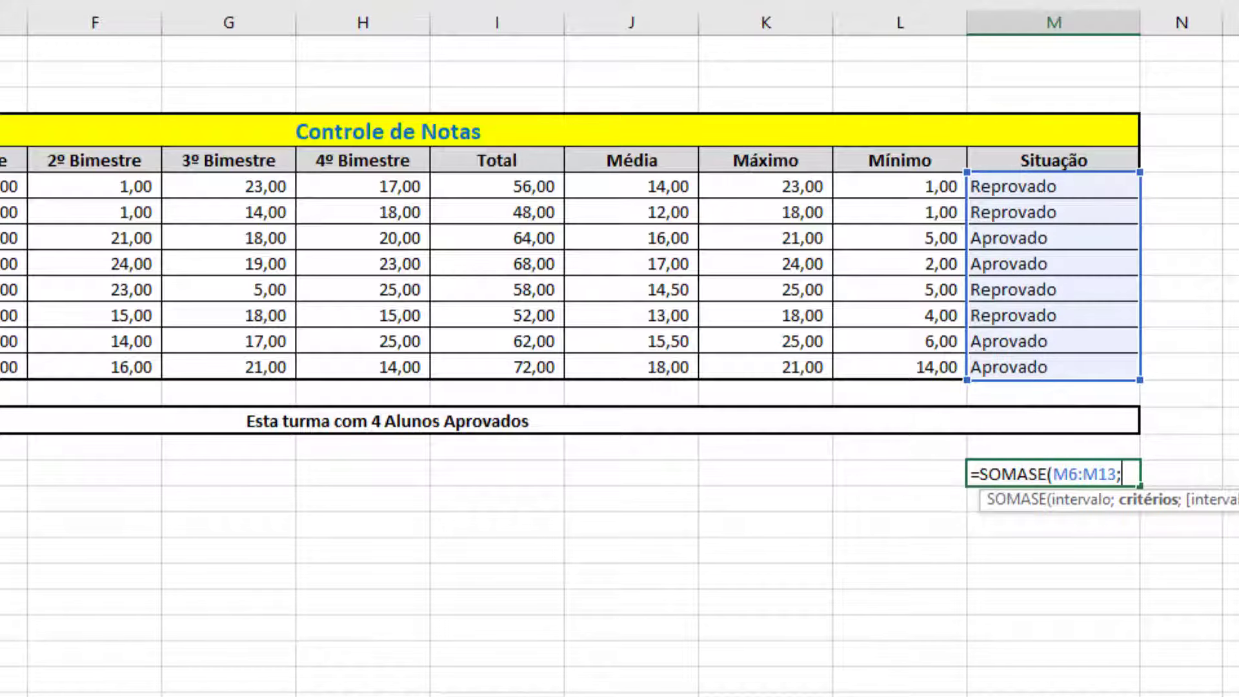
{"action": "type", "text": "\""}
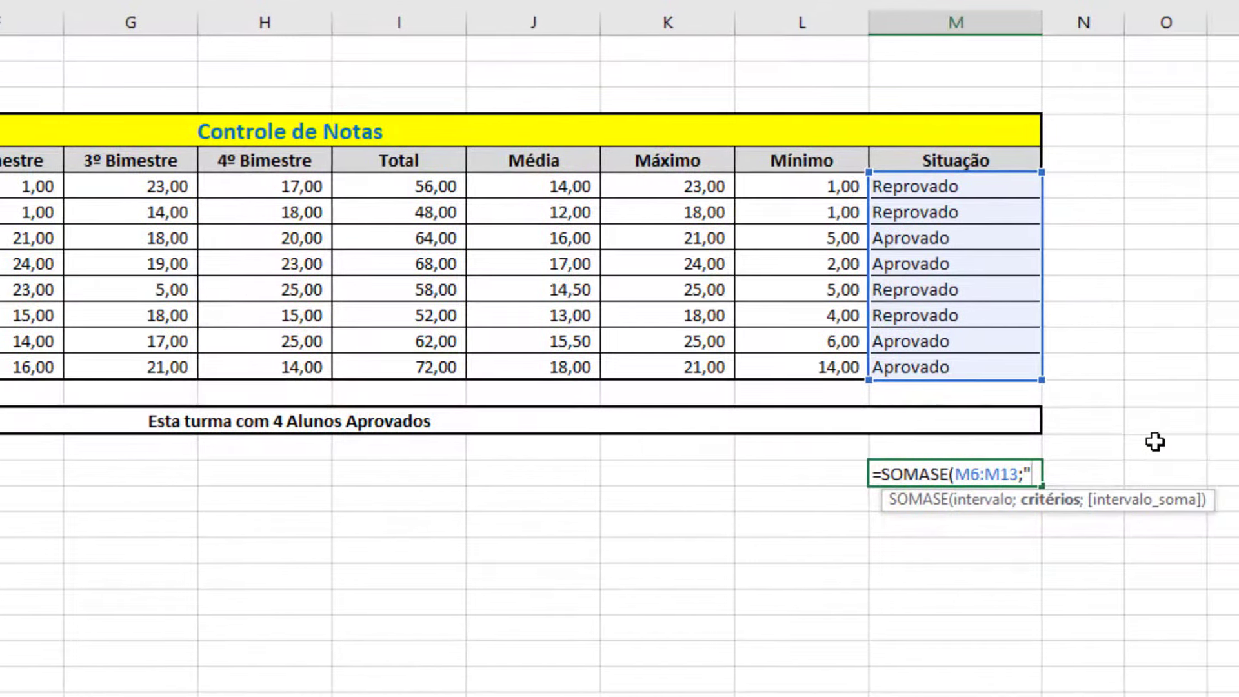
{"action": "type", "text": "Aprovado"}
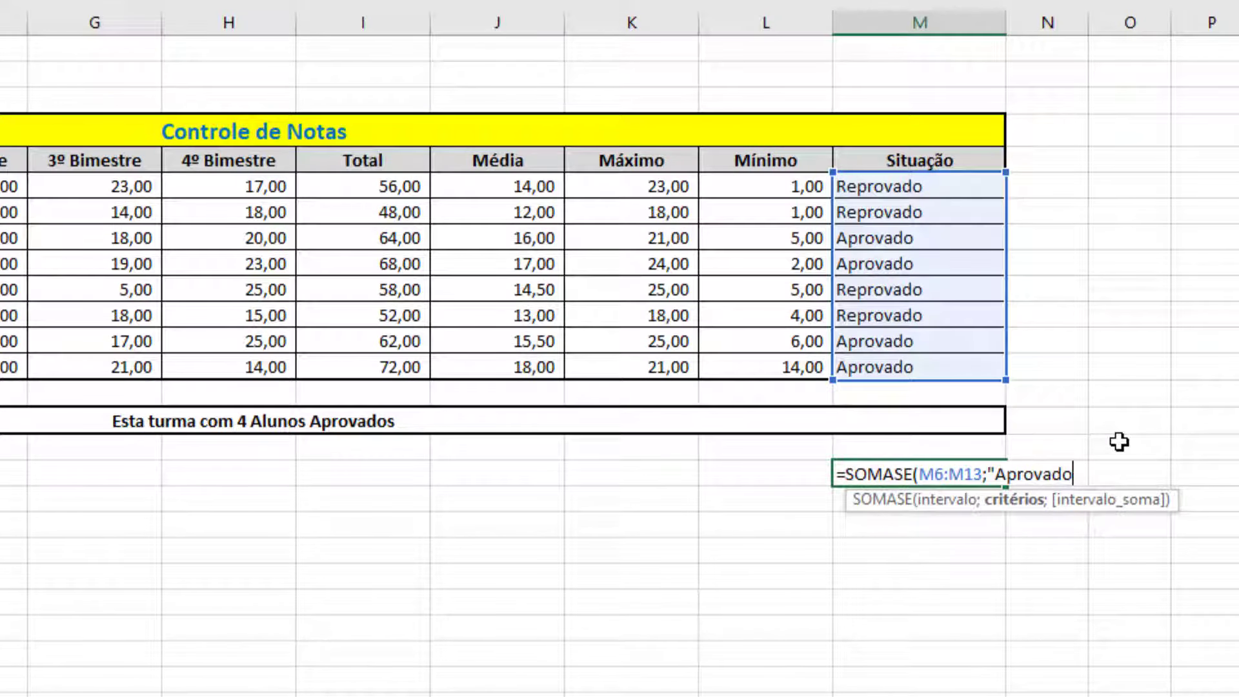
{"action": "type", "text": "\";"}
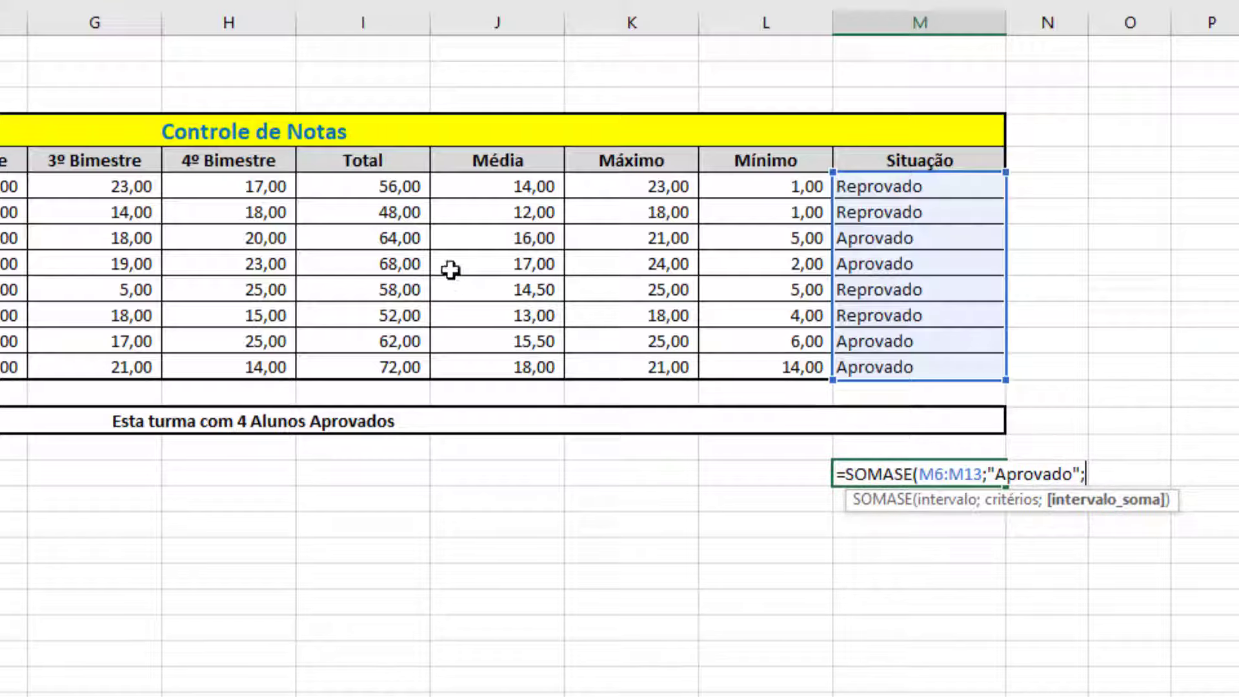
{"action": "left_click_drag", "start_coordinate": [387, 187], "coordinate": [387, 367]}
{"action": "type", "text": ")"}
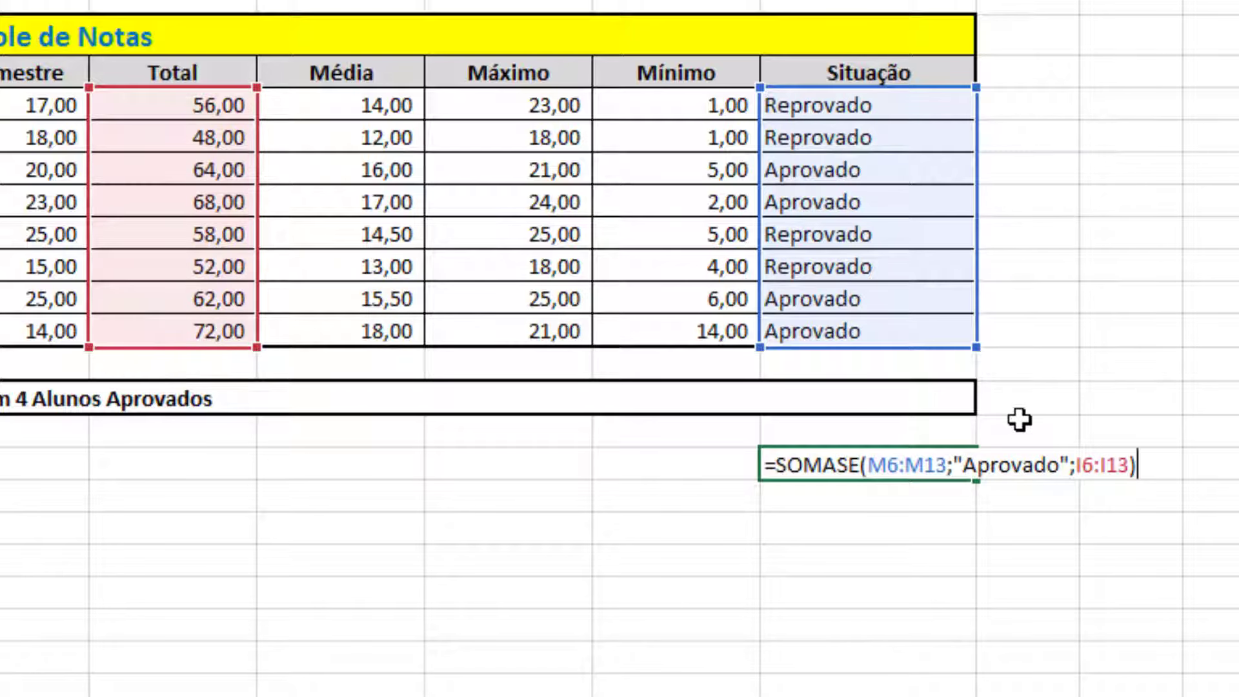
{"action": "key", "text": "Return"}
- Delete the SOMASE formula from cell M17
{"action": "left_click", "coordinate": [944, 459]}
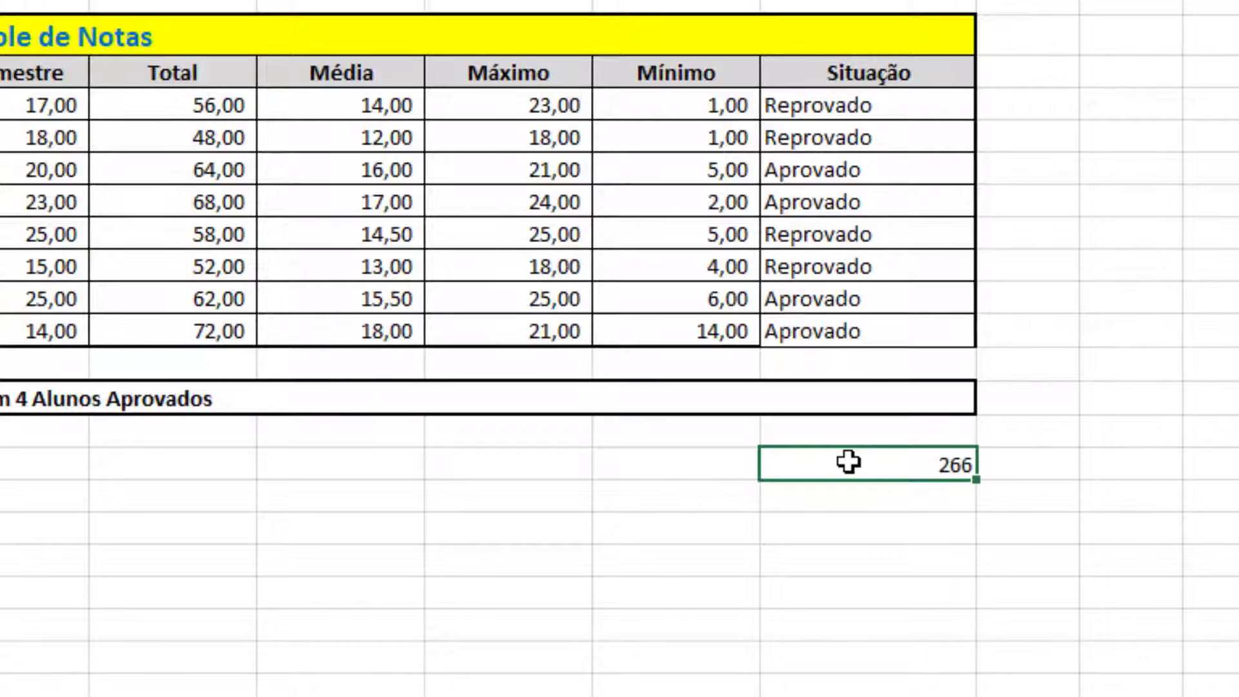
{"action": "key", "text": "Delete"}
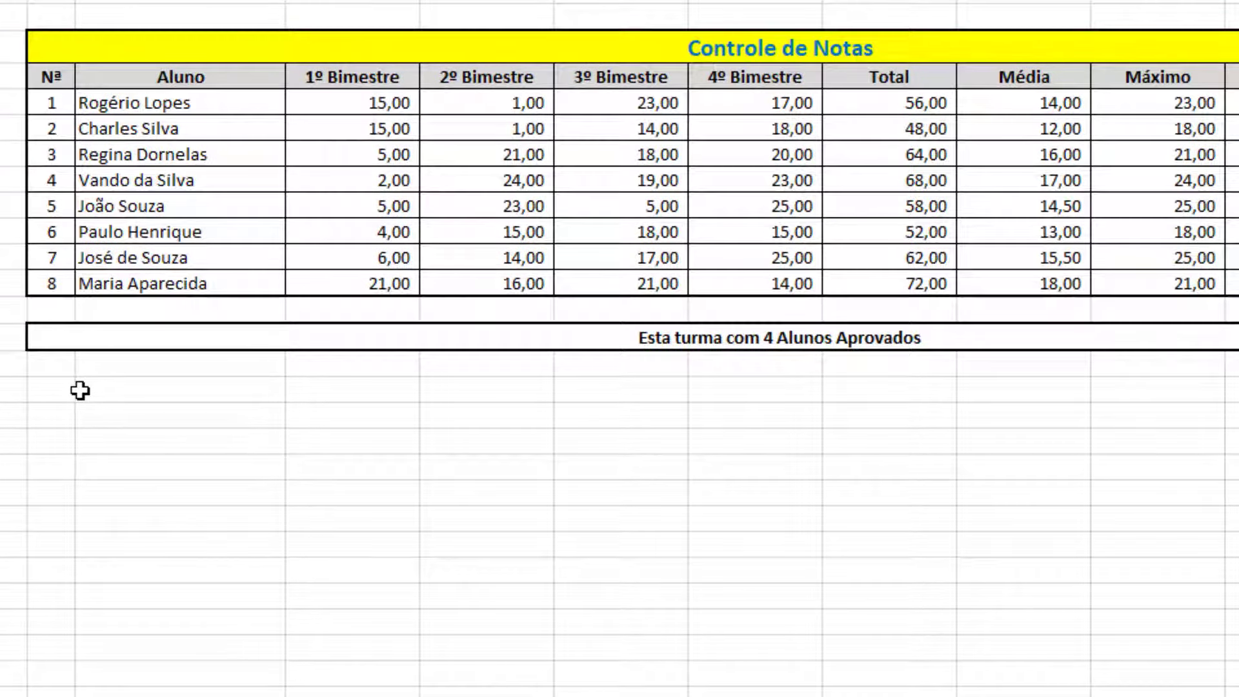
- Merge and centre cells C16:M16 directly below the line about approved students
{"action": "left_click_drag", "start_coordinate": [50, 364], "coordinate": [1220, 462]}
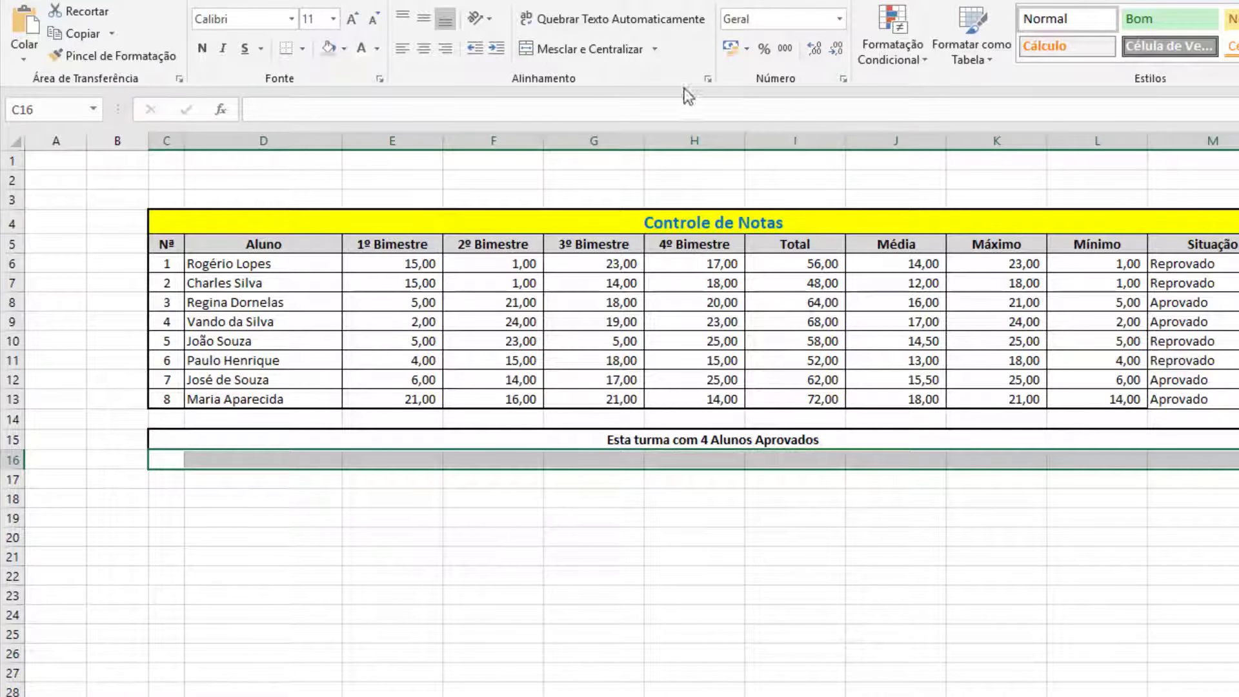
{"action": "left_click", "coordinate": [531, 49]}
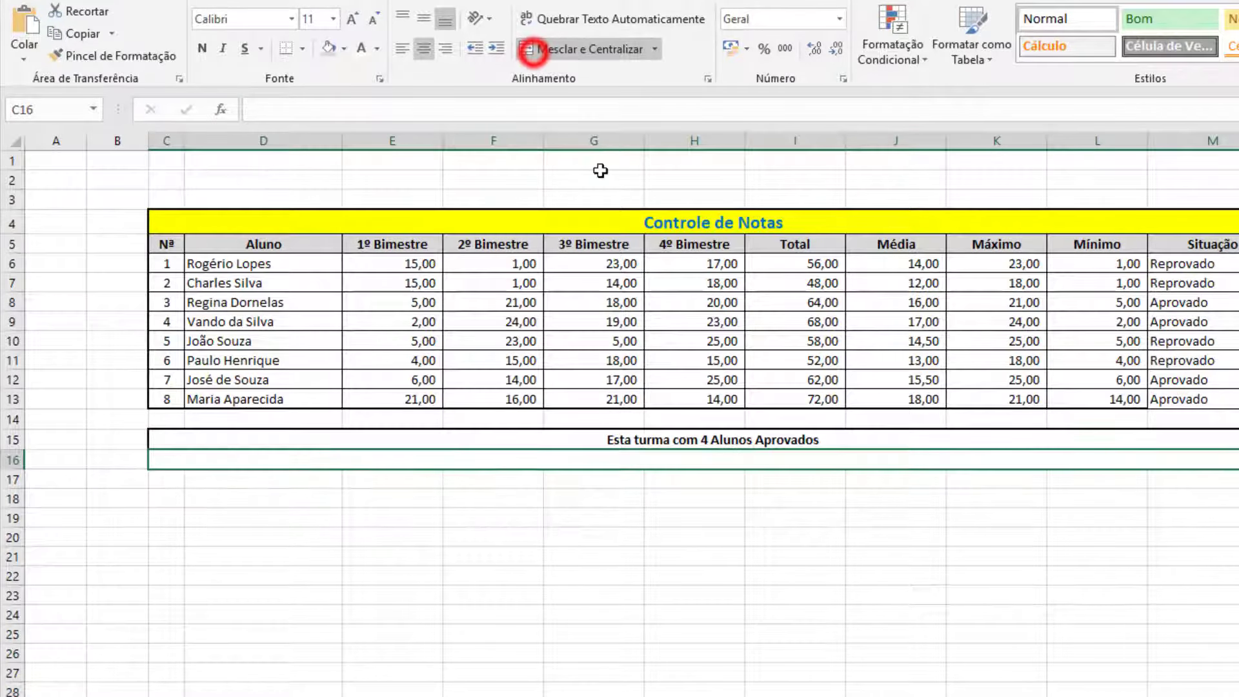
- Start a formula in merged cell C16 with the text ="Temos o total de "& for joining to a sum
{"action": "left_click", "coordinate": [711, 461]}
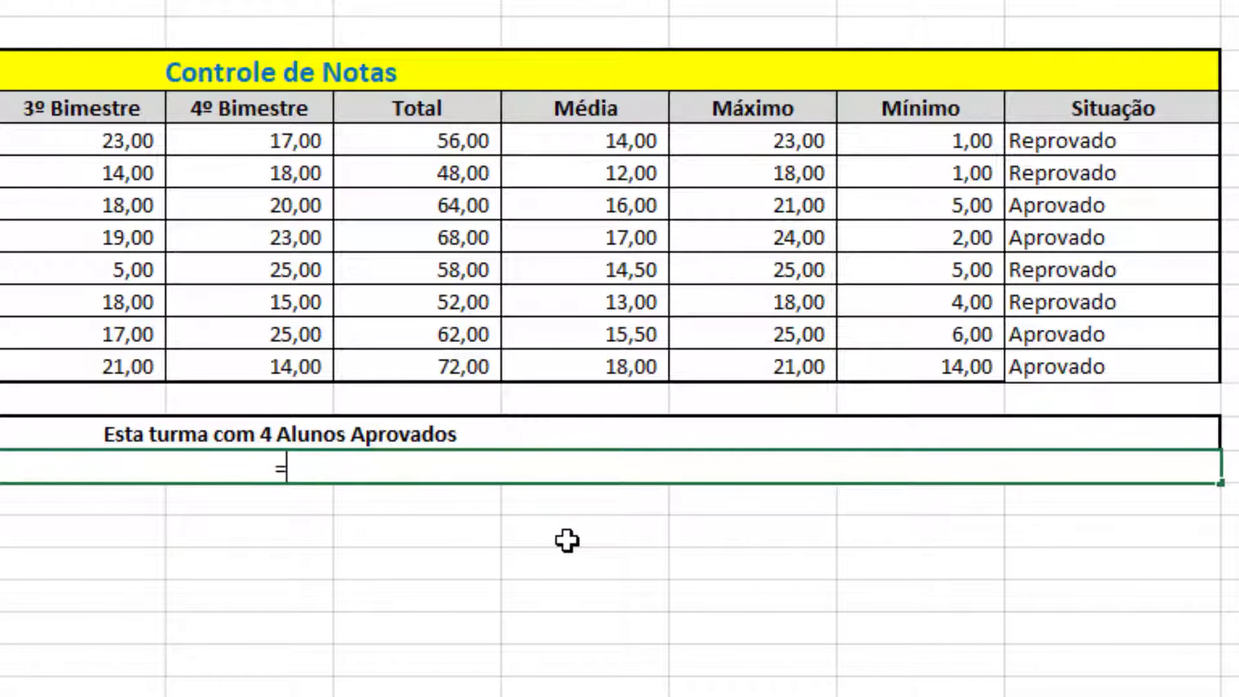
{"action": "type", "text": "=\"Temos"}
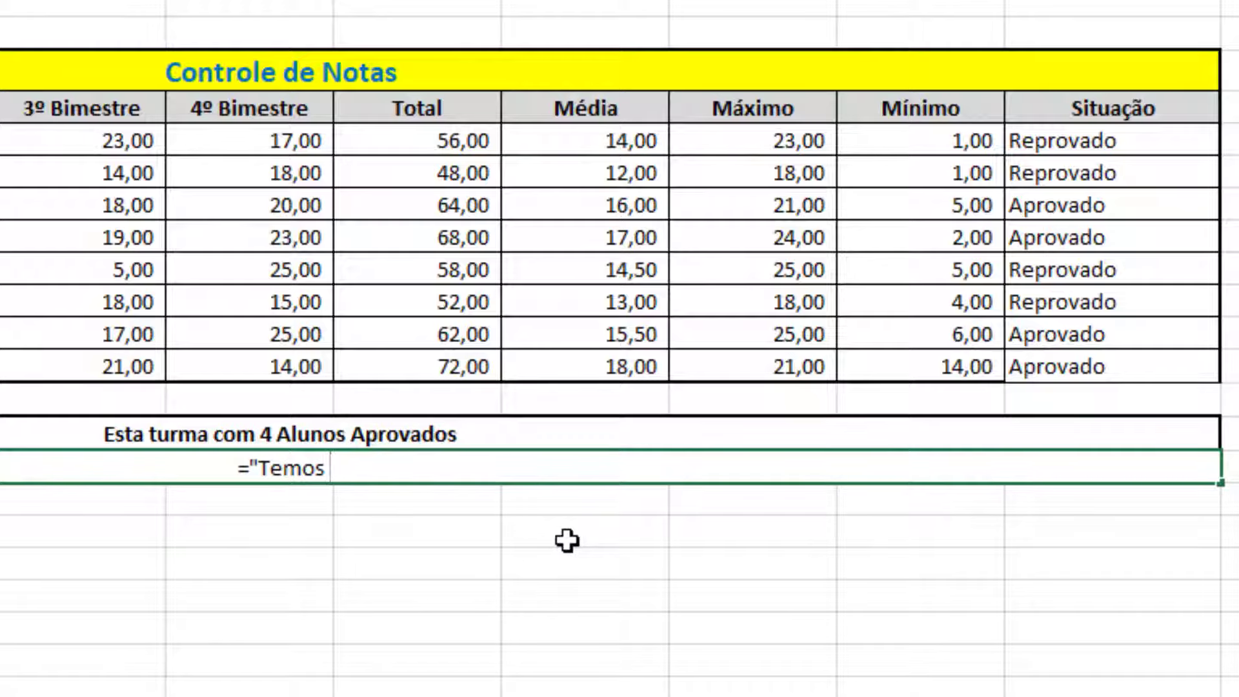
{"action": "type", "text": " o total de"}
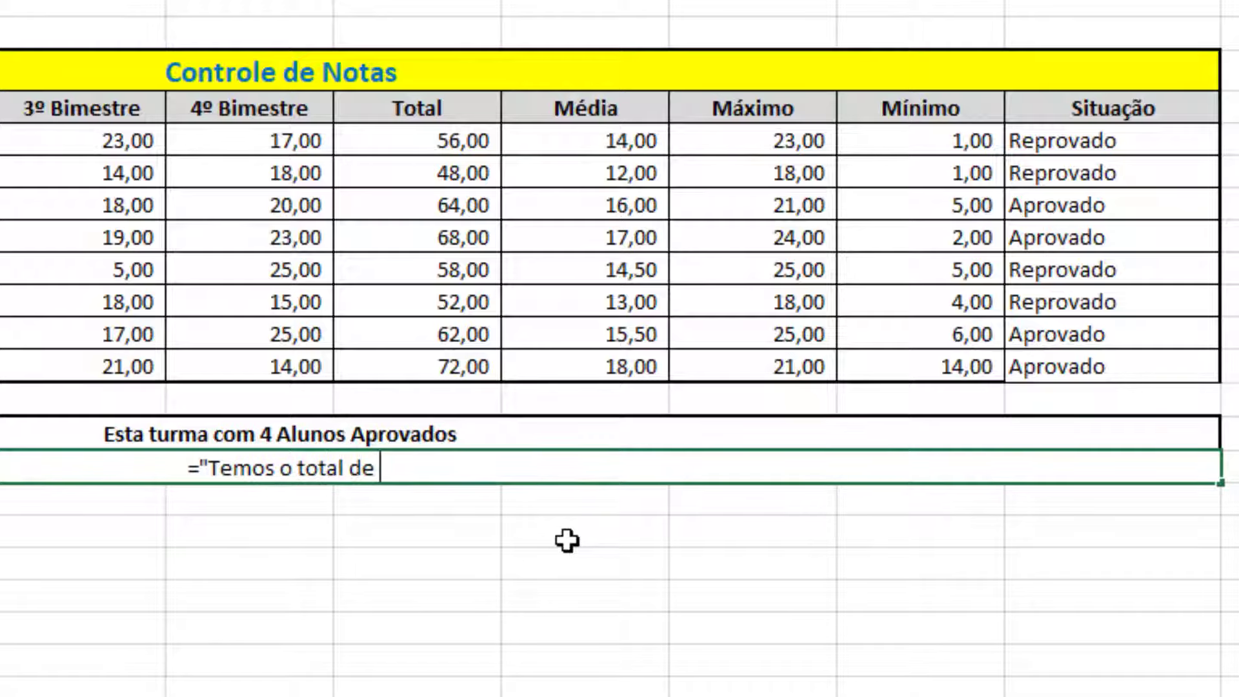
{"action": "type", "text": " \""}
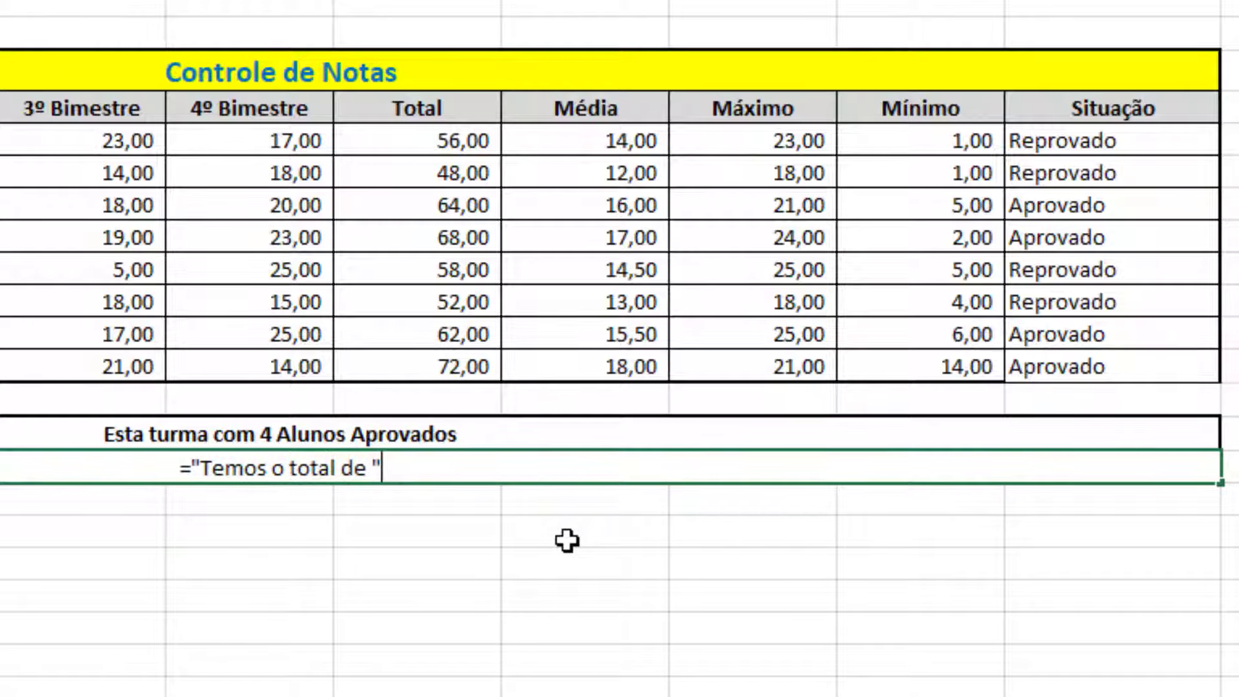
{"action": "type", "text": "&"}
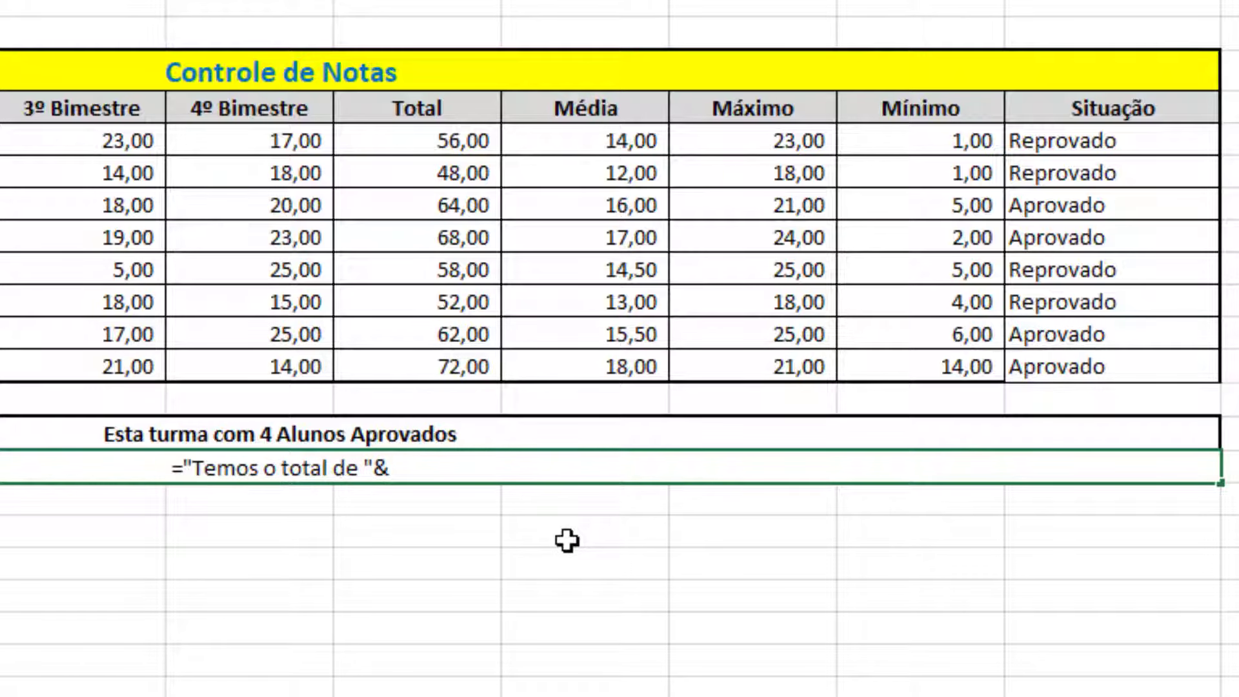
- Add SOMASE(M6:M13;"Reprovado";I6:I13) to the C16 formula to sum the totals of failed students
{"action": "type", "text": "SOMASE"}
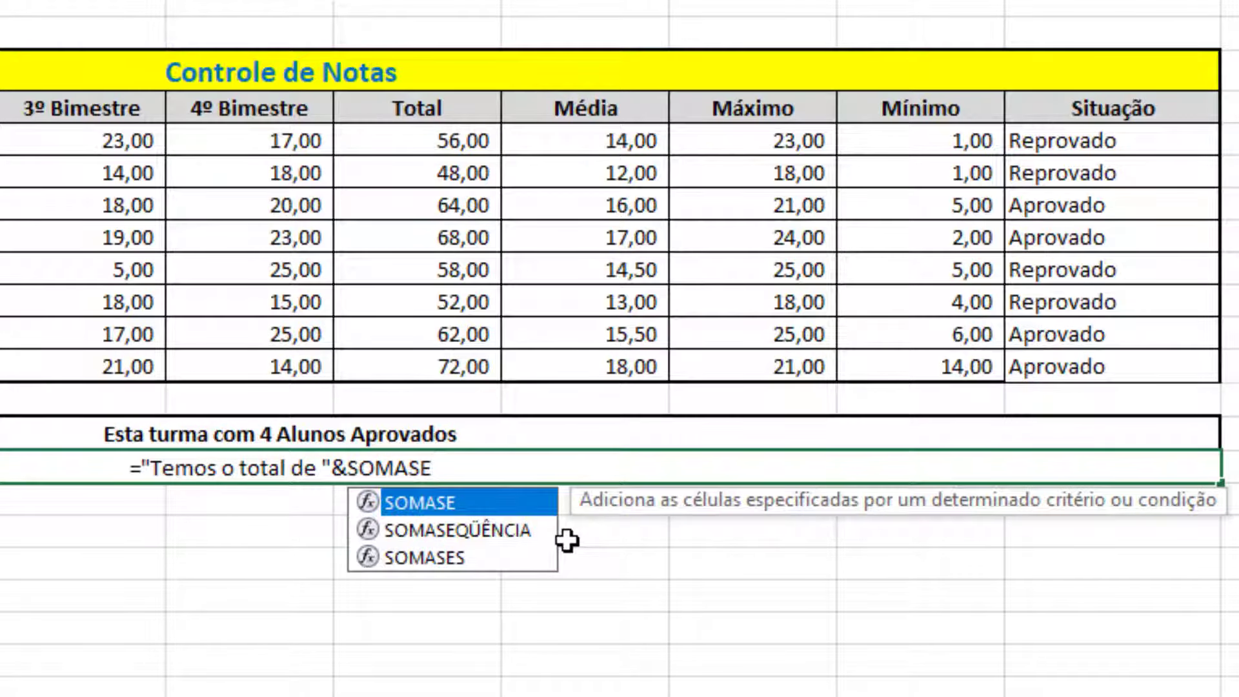
{"action": "type", "text": "("}
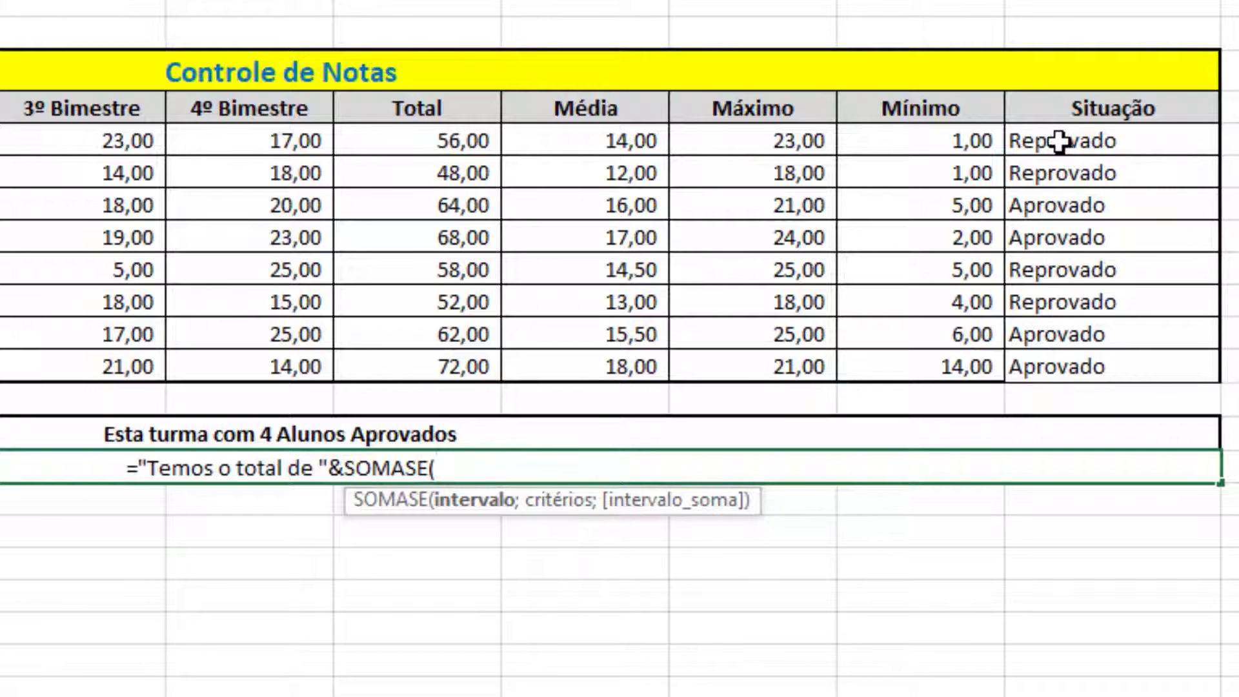
{"action": "left_click_drag", "start_coordinate": [1105, 139], "coordinate": [1105, 364]}
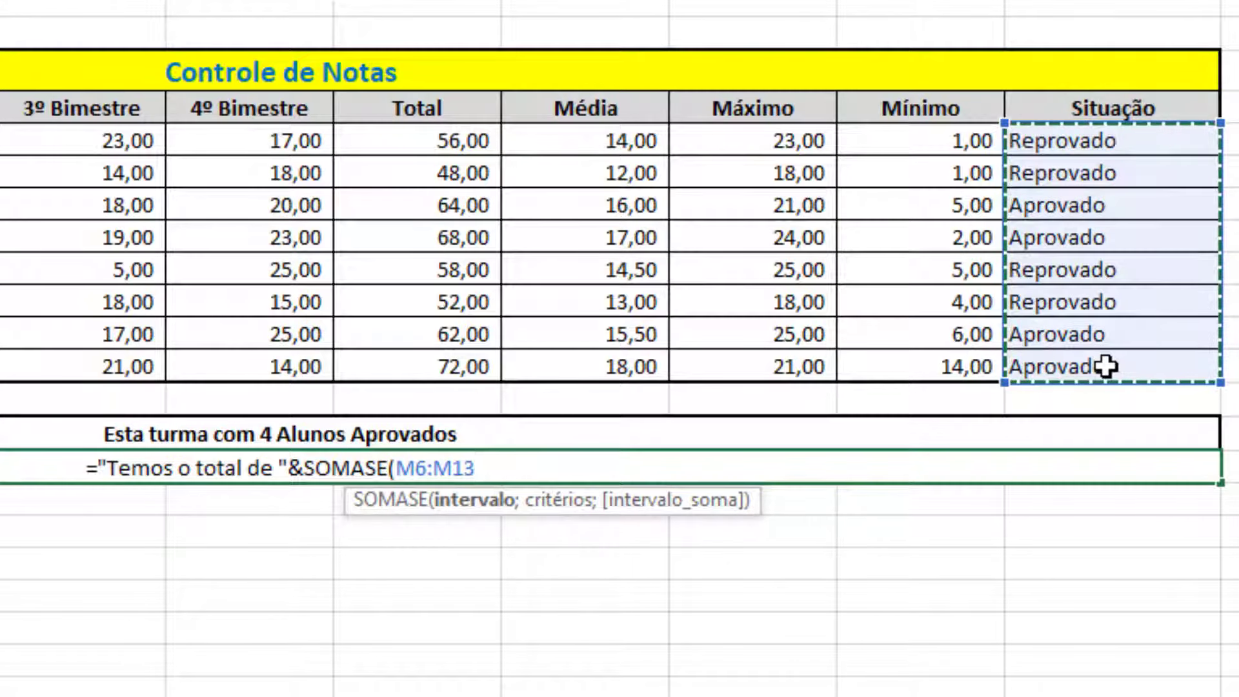
{"action": "type", "text": ";"}
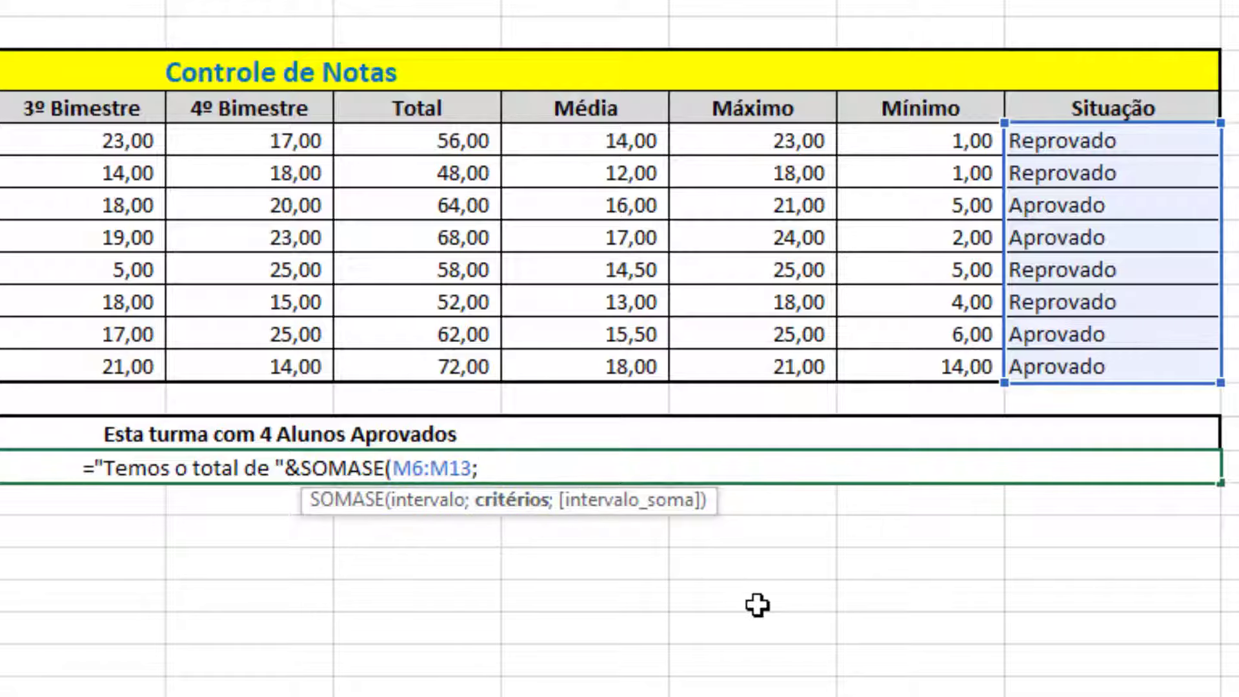
{"action": "type", "text": "\""}
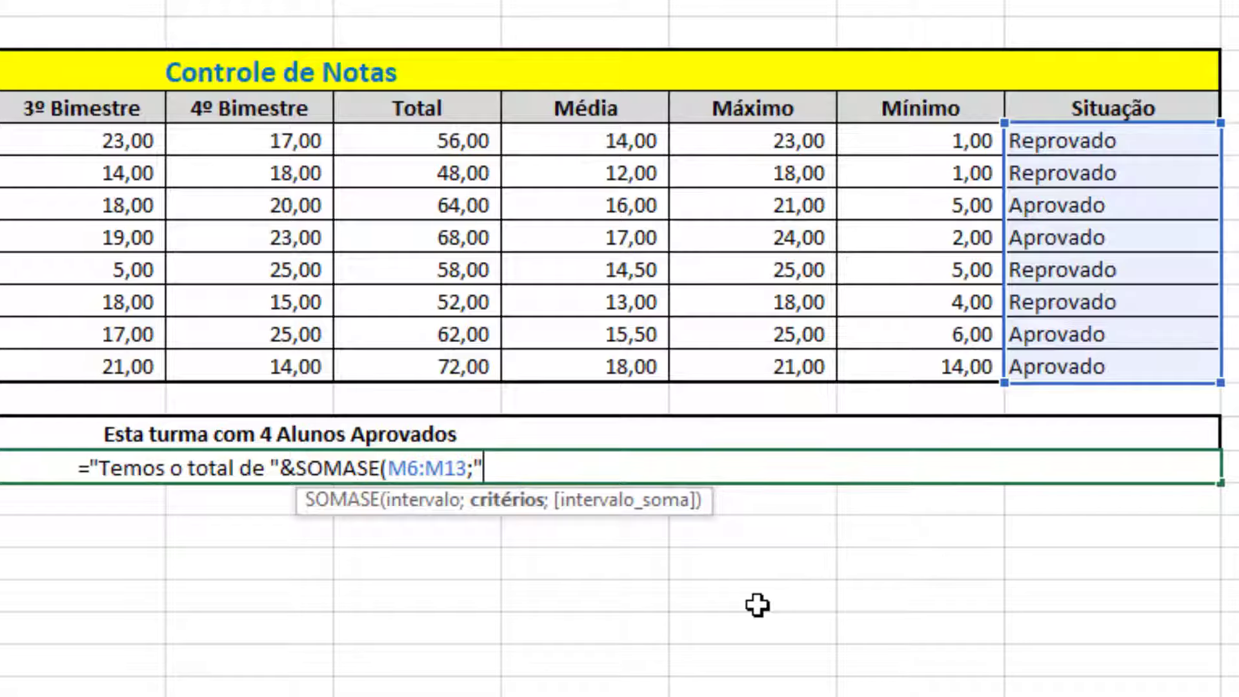
{"action": "type", "text": "Reprovado\""}
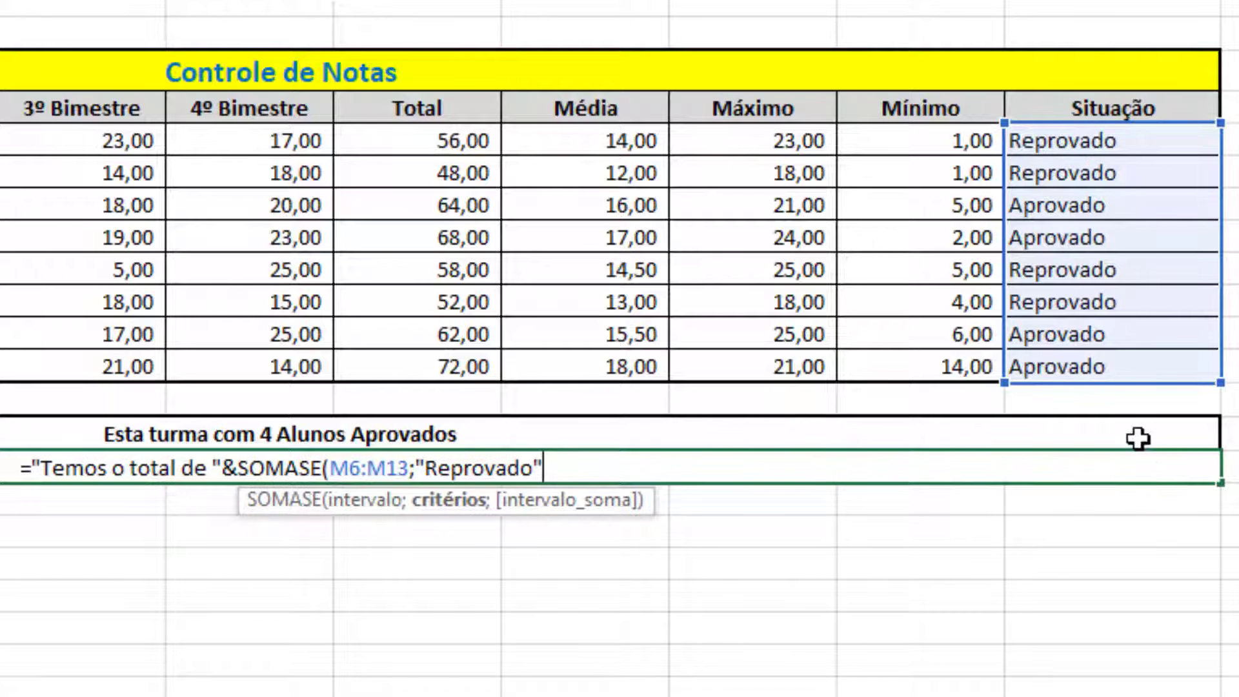
{"action": "type", "text": ";"}
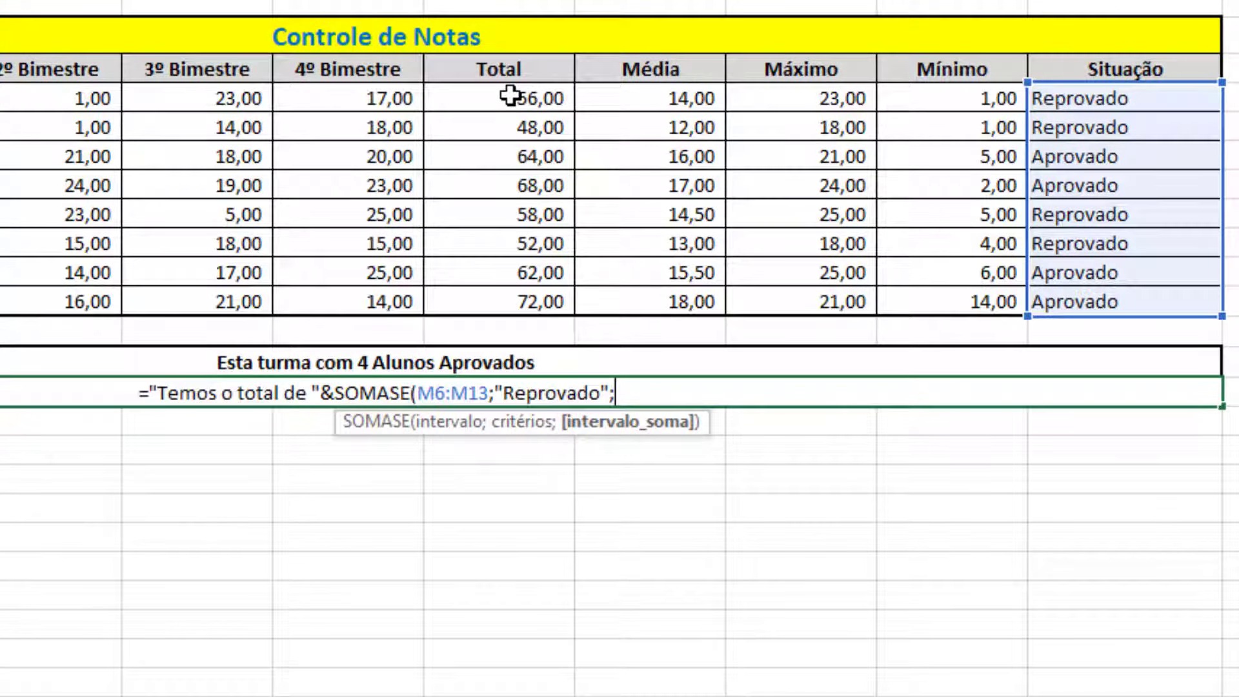
{"action": "left_click_drag", "start_coordinate": [510, 98], "coordinate": [510, 290]}
{"action": "type", "text": ")"}
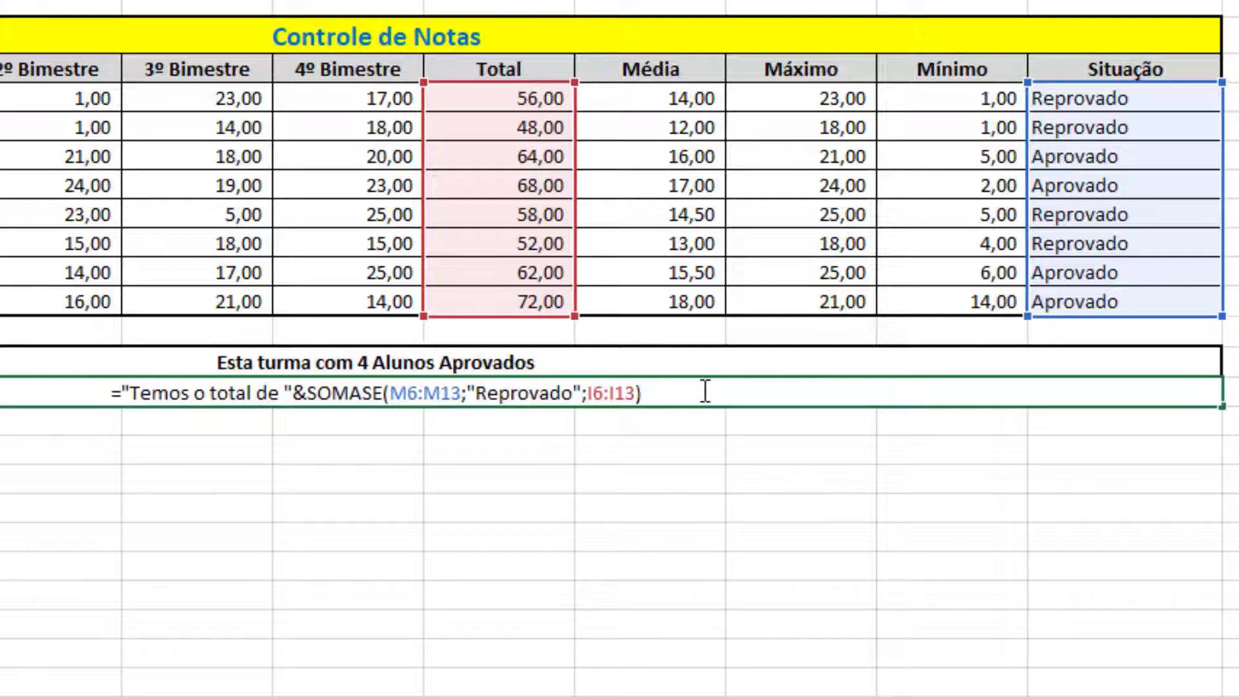
- Append &" de alunos reprovados" after the SOMASE function in the C16 formula
{"action": "type", "text": "&"}
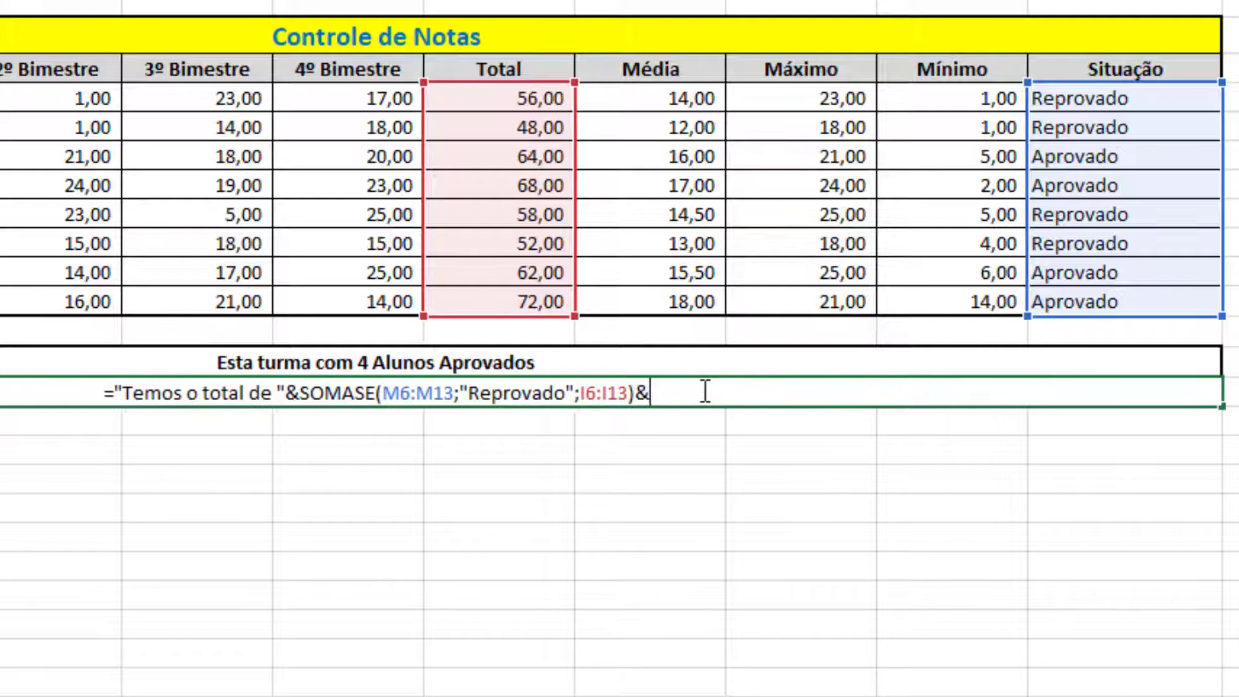
{"action": "type", "text": "\""}
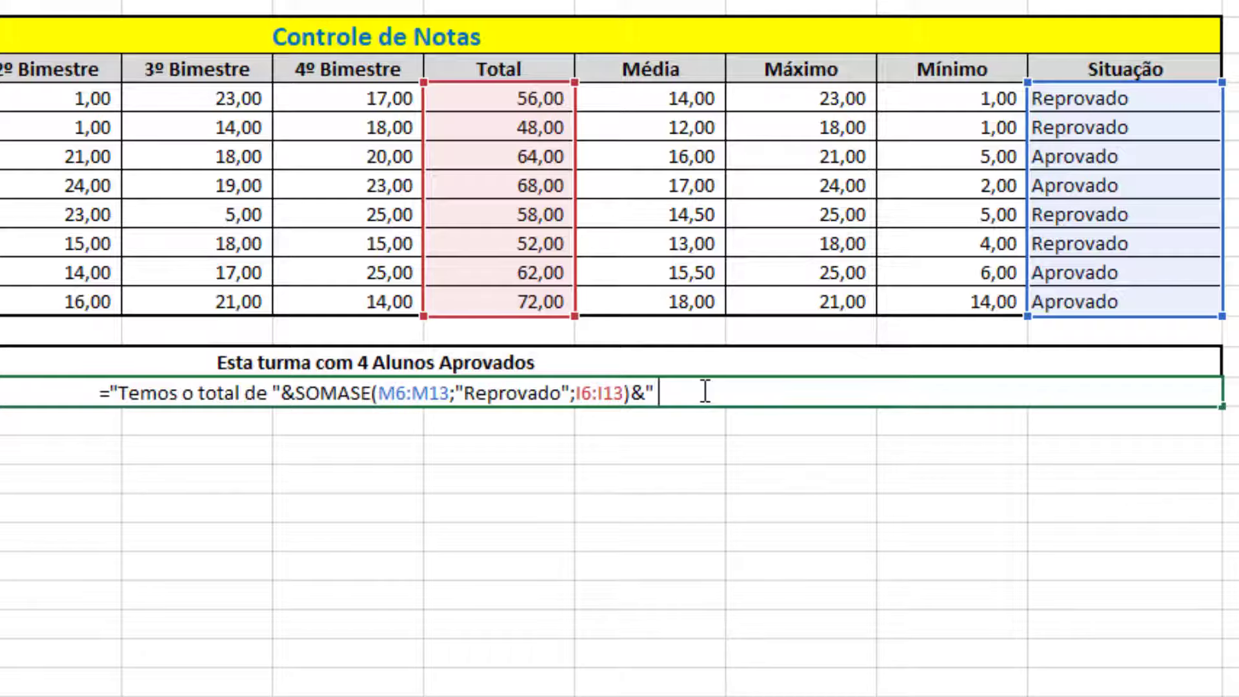
{"action": "type", "text": " de al,uno"}
{"action": "key", "text": "BackSpace"}
{"action": "key", "text": "BackSpace"}
{"action": "key", "text": "BackSpace"}
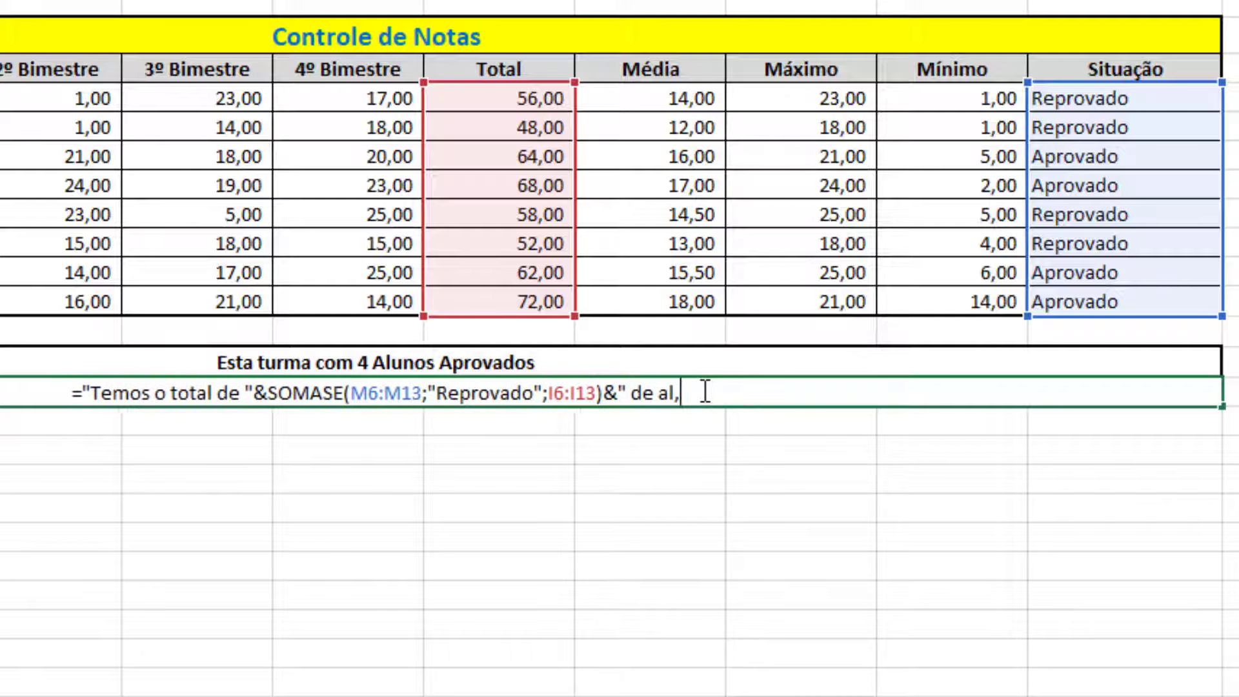
{"action": "key", "text": "BackSpace"}
{"action": "type", "text": "unos reprovados\""}
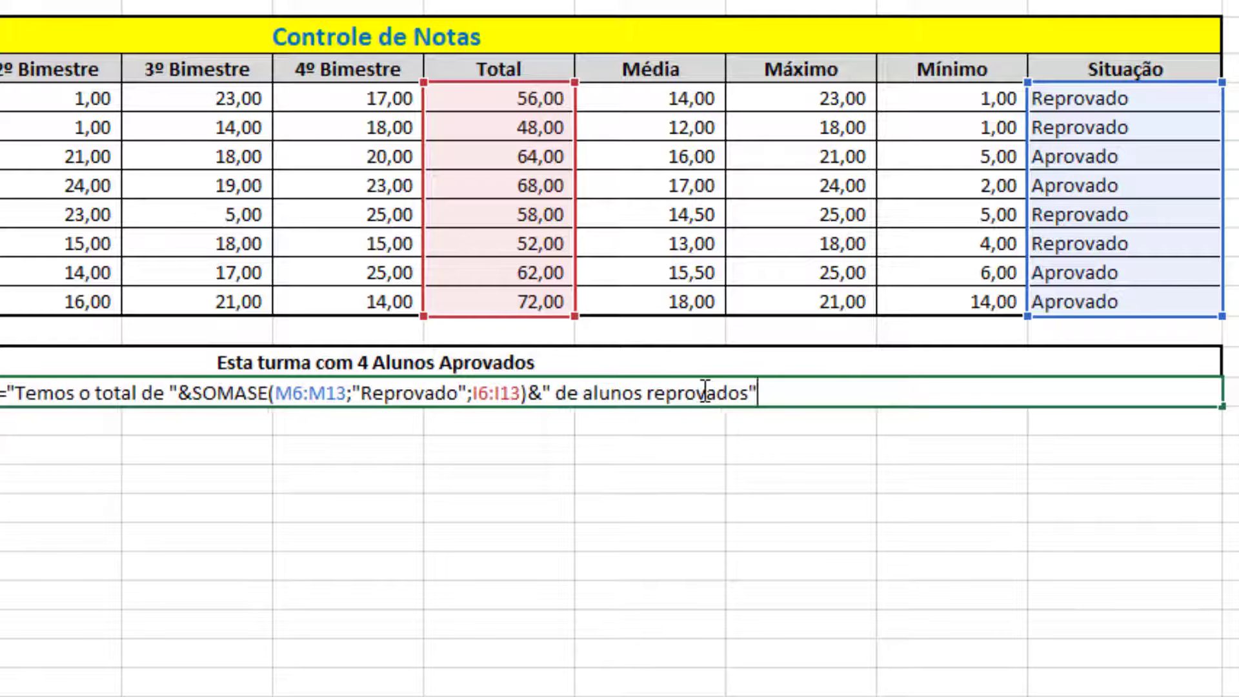
- Insert "notas de" before "alunos reprovados" in the closing text and enter the C16 formula
{"action": "left_click", "coordinate": [577, 393]}
{"action": "type", "text": "notas de"}
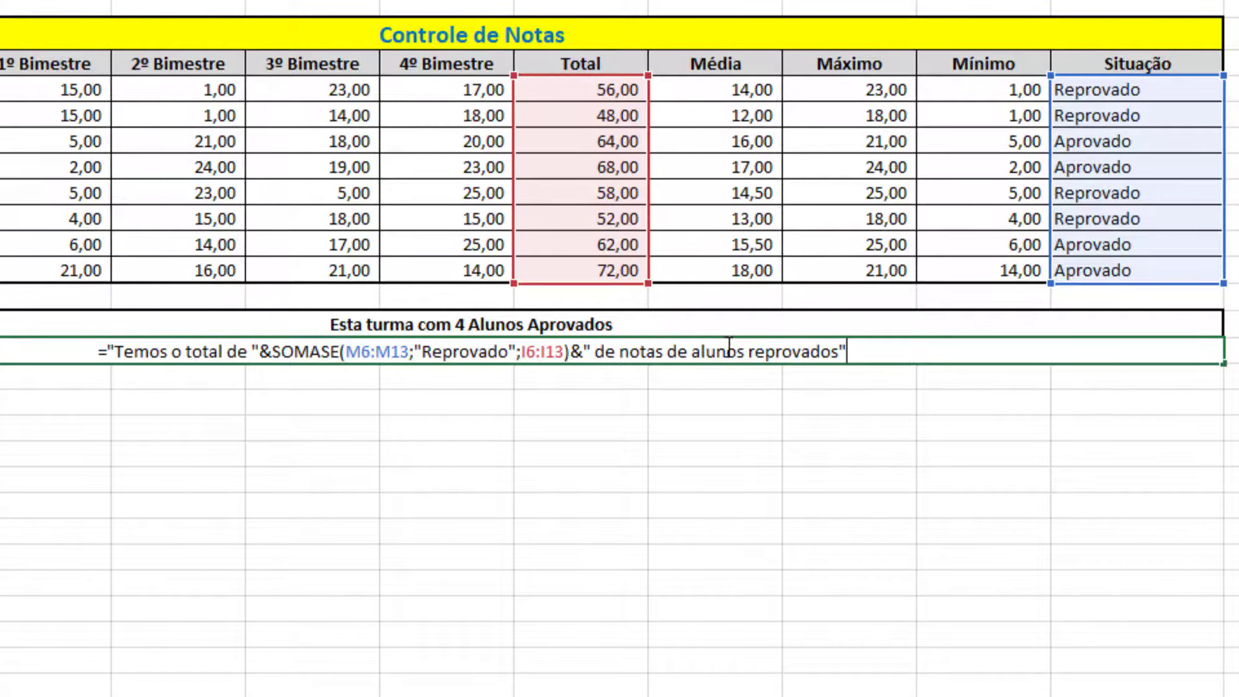
{"action": "key", "text": "Return"}
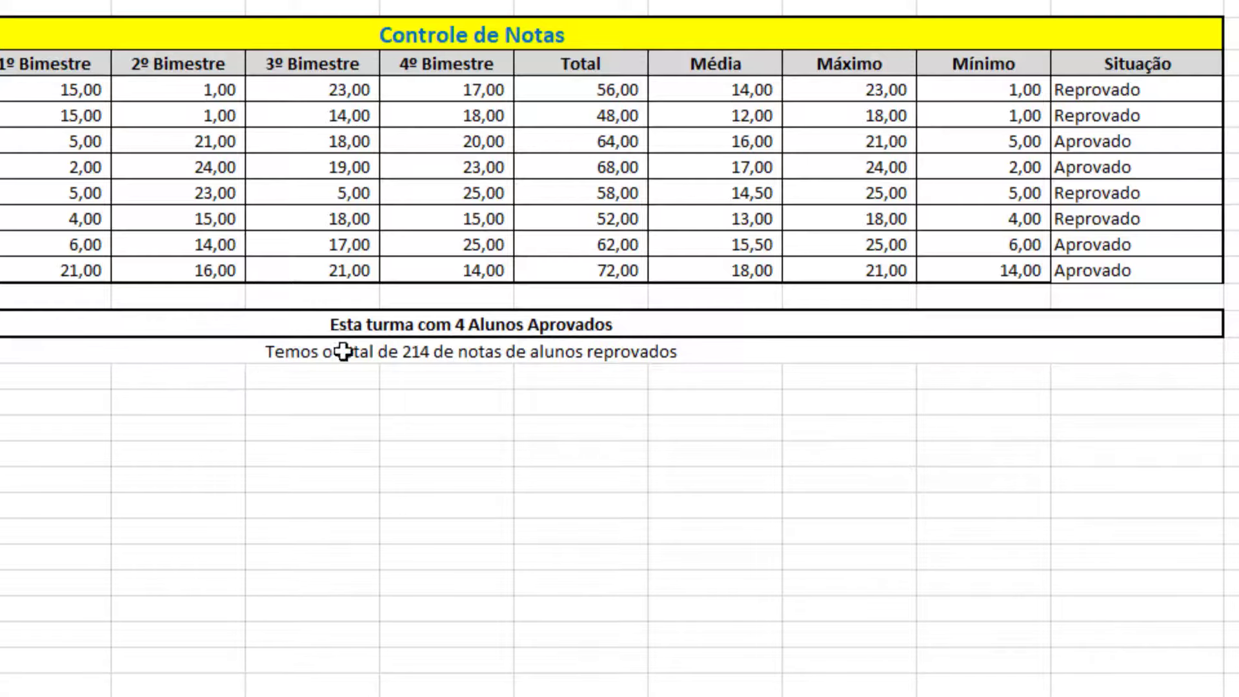
- Give the summary line in C16 a thick outside border and bold text
{"action": "left_click", "coordinate": [461, 353]}
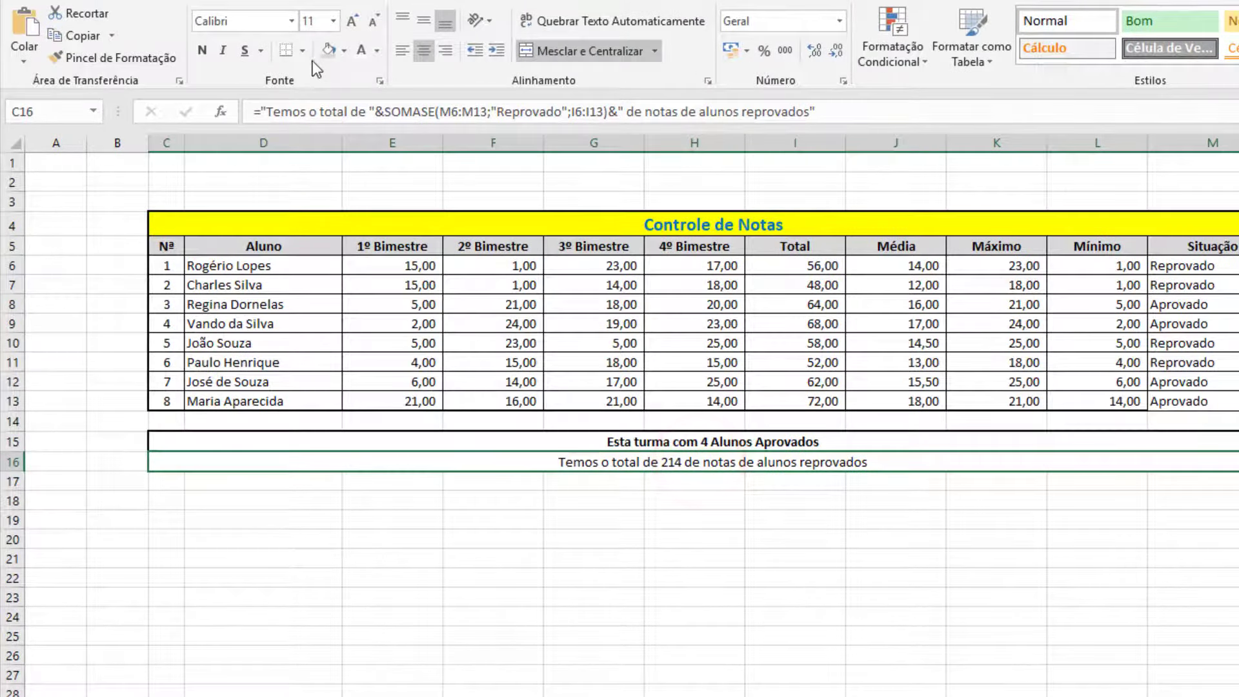
{"action": "left_click", "coordinate": [307, 53]}
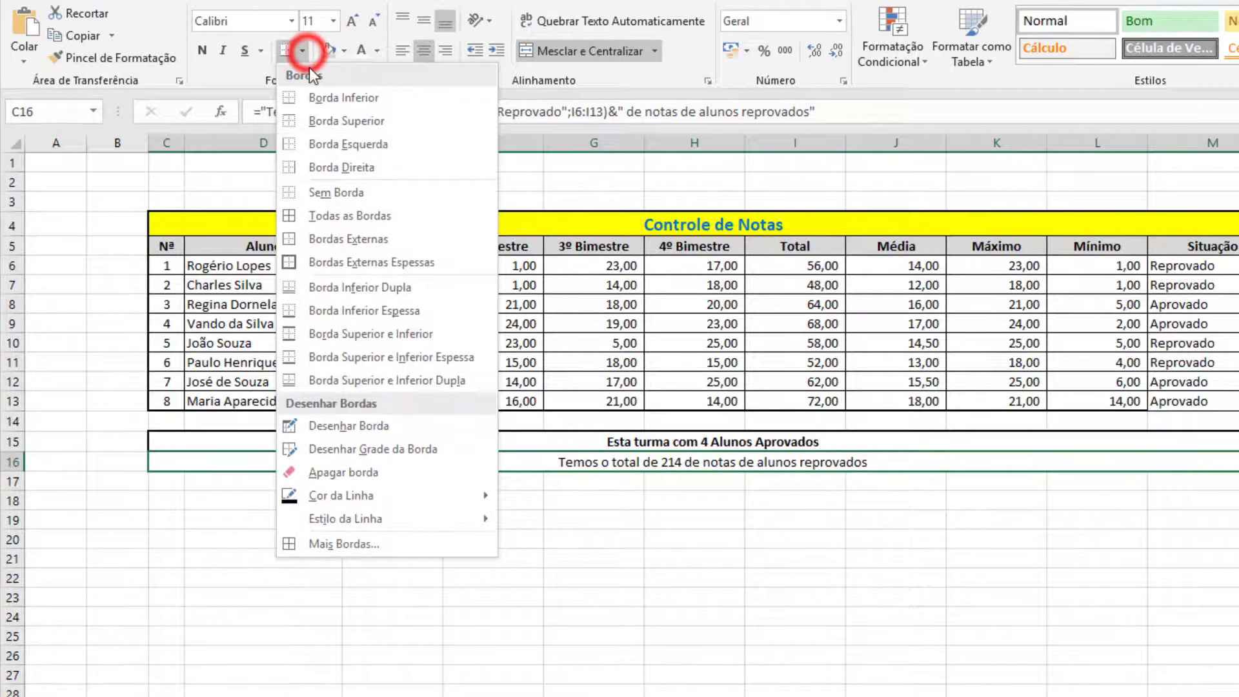
{"action": "left_click", "coordinate": [359, 257]}
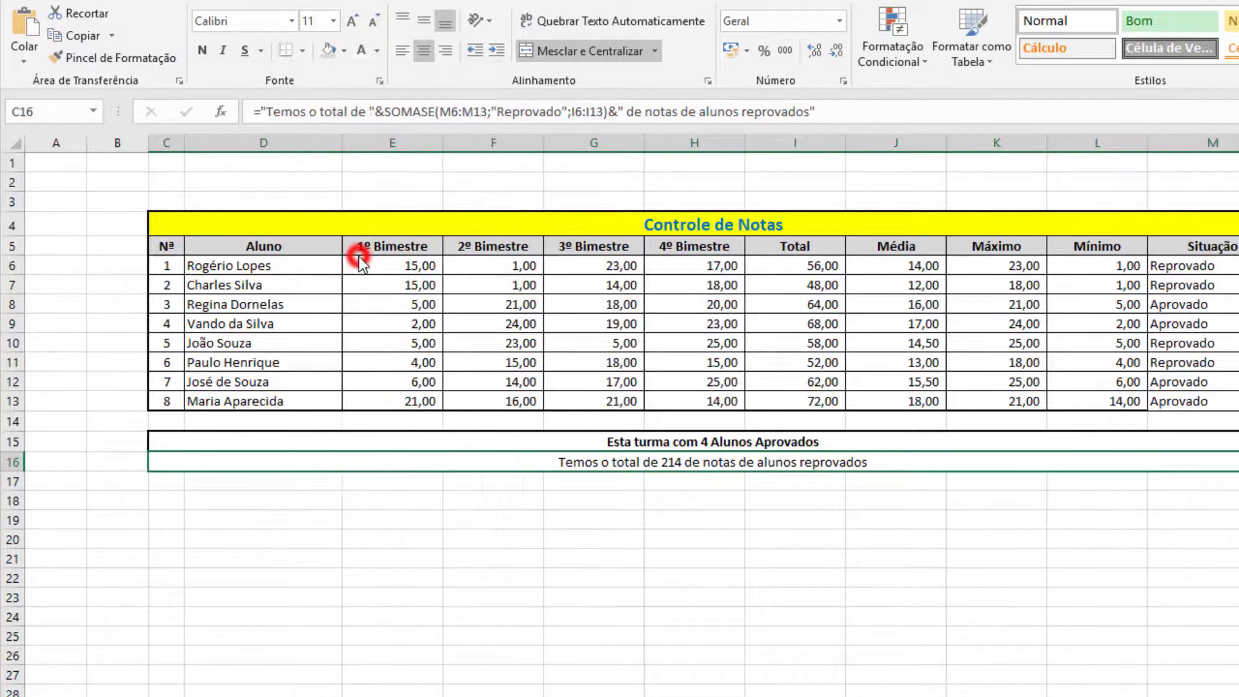
{"action": "left_click", "coordinate": [202, 49]}
{"action": "left_click", "coordinate": [997, 540]}
{"action": "left_click", "coordinate": [1081, 561]}
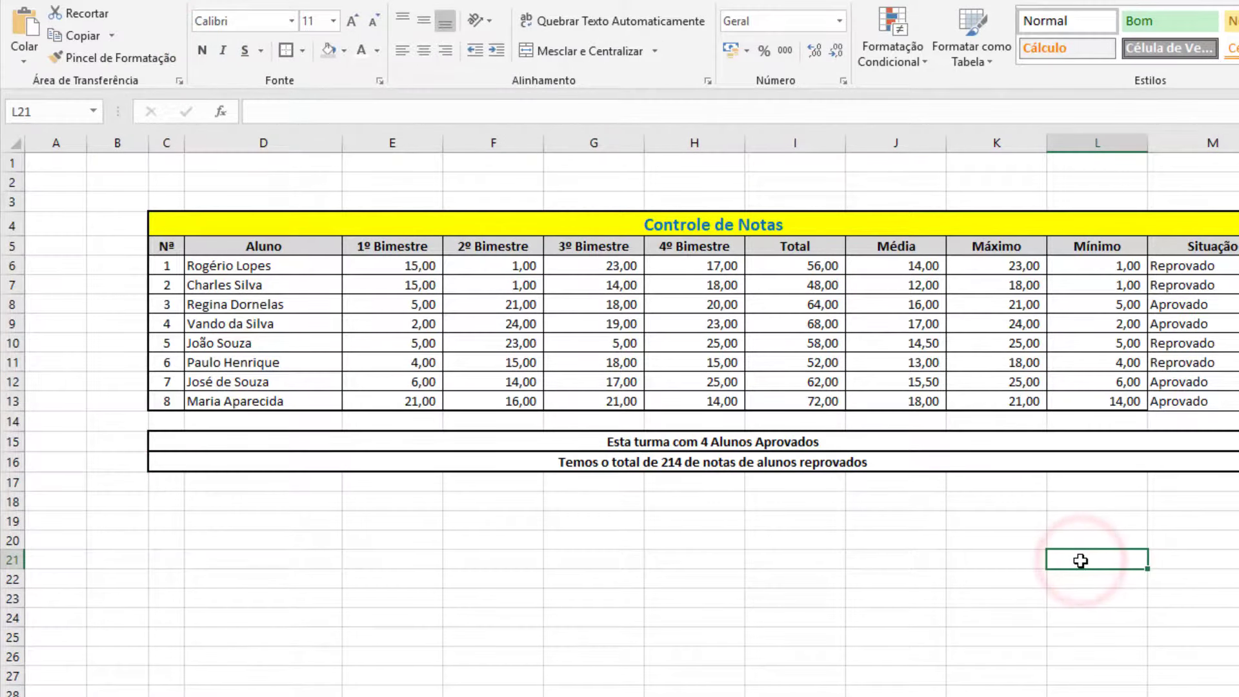